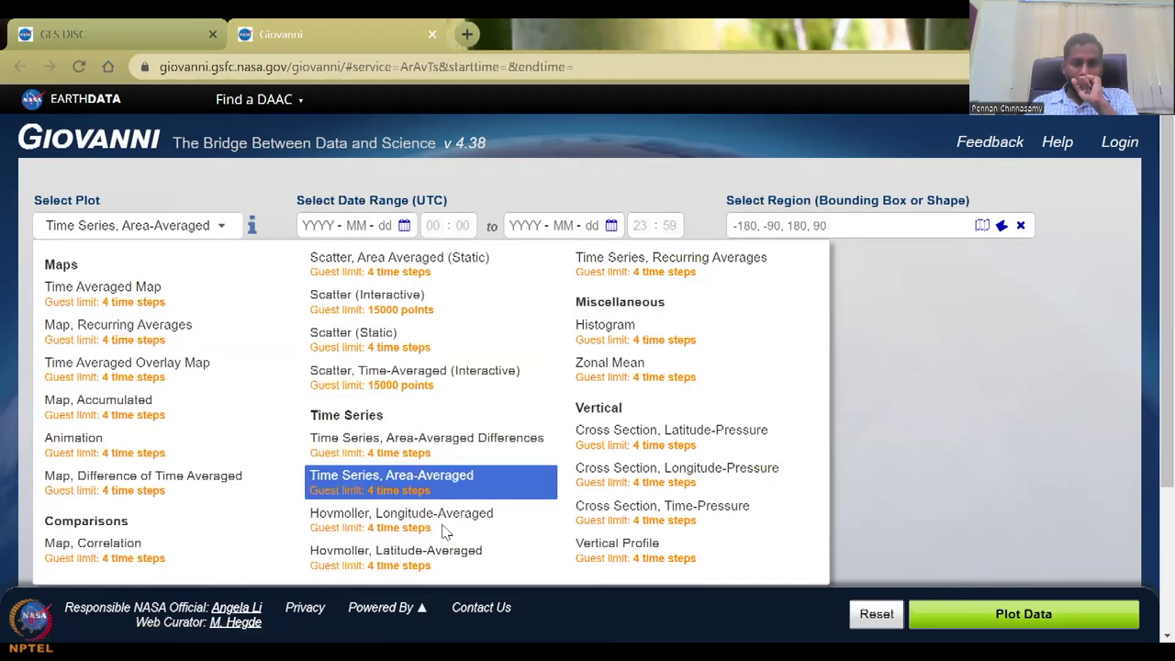
Step: Choose the Time Series, Area-Averaged plot type
{"action": "scroll", "coordinate": [454, 381], "scroll_direction": "up", "scroll_amount": 2}
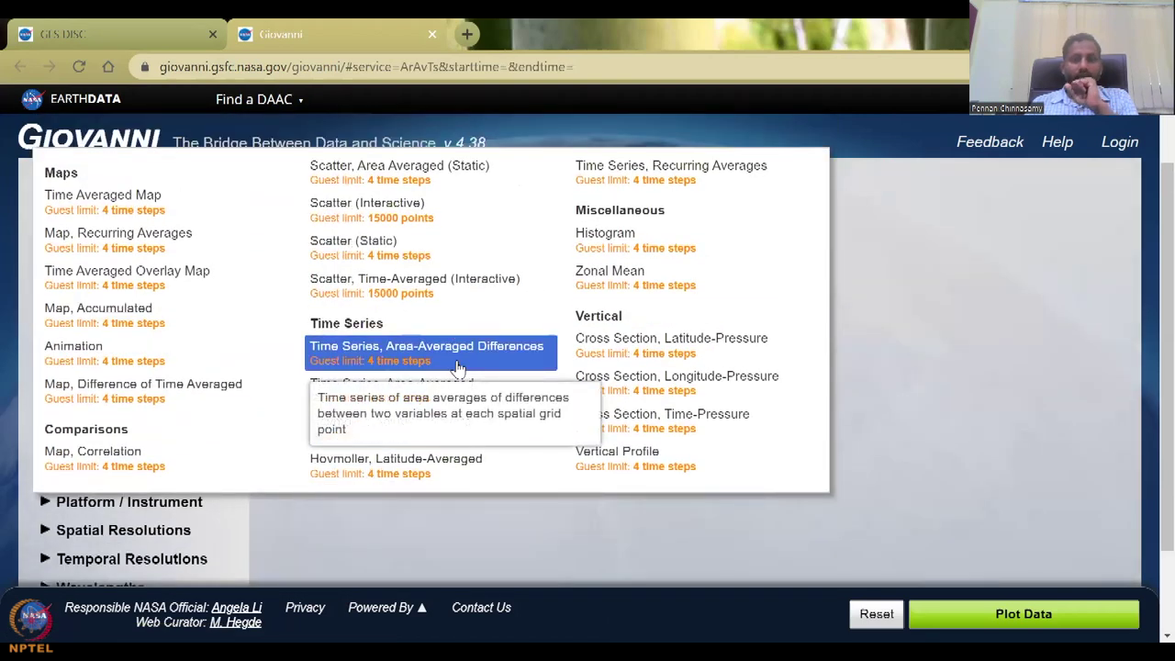
{"action": "left_click", "coordinate": [459, 395]}
{"action": "scroll", "coordinate": [400, 277], "scroll_direction": "up", "scroll_amount": 1}
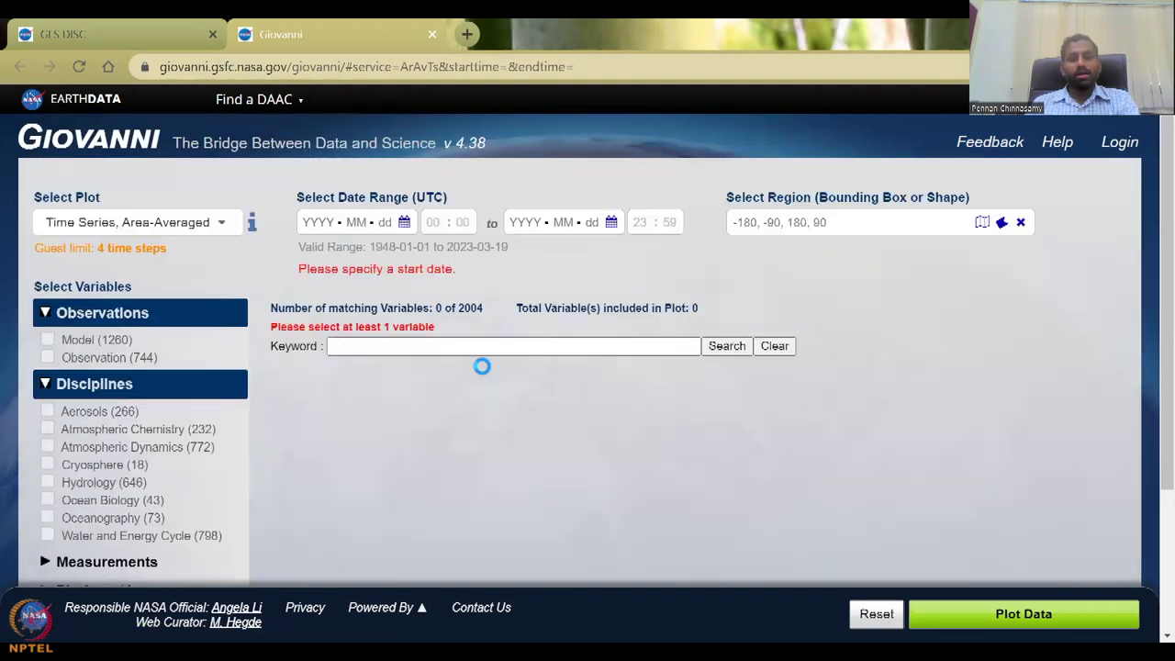
Step: Set the start of the date range to 1 January 2022
{"action": "left_click", "coordinate": [405, 226]}
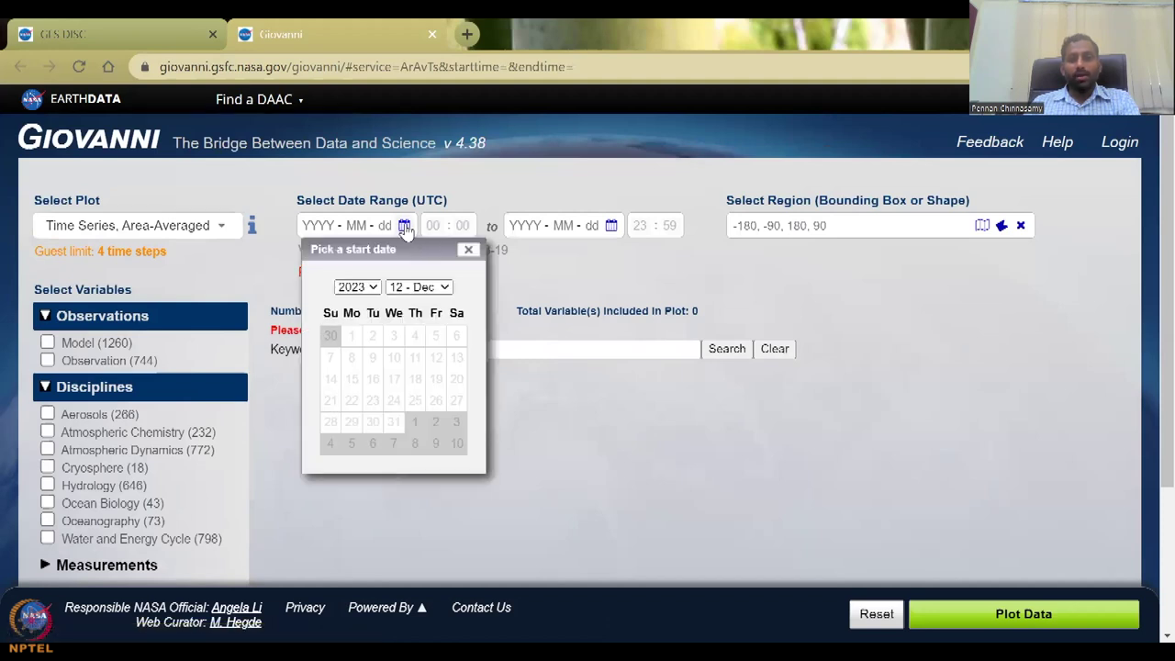
{"action": "left_click", "coordinate": [366, 287]}
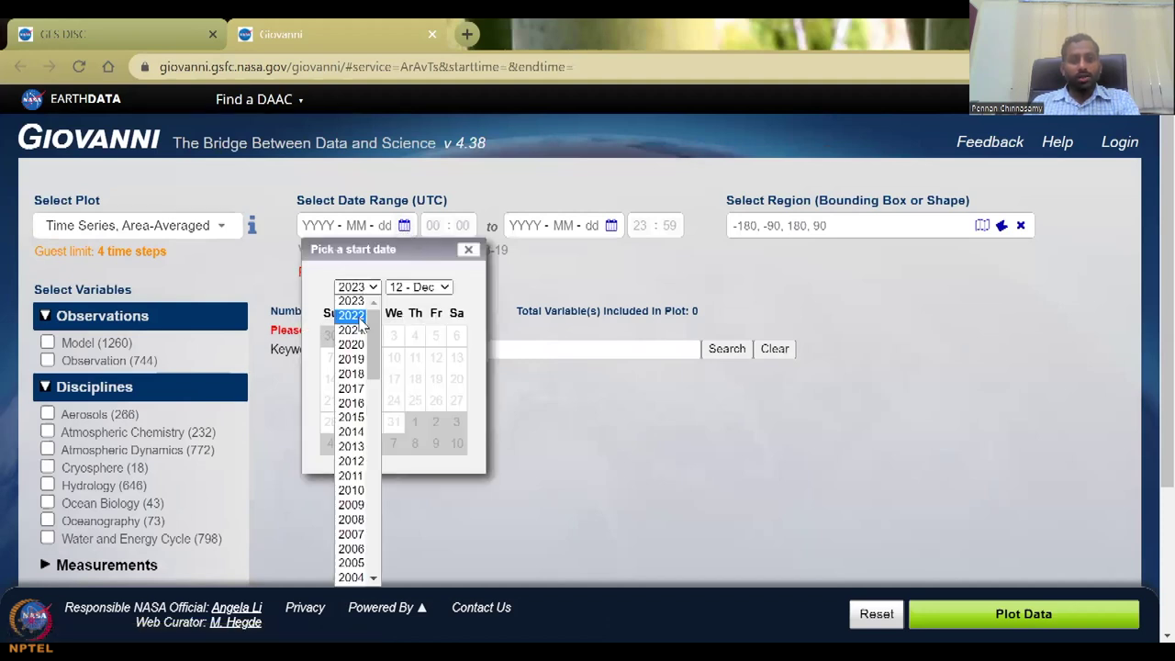
{"action": "left_click", "coordinate": [359, 317]}
{"action": "left_click", "coordinate": [421, 290]}
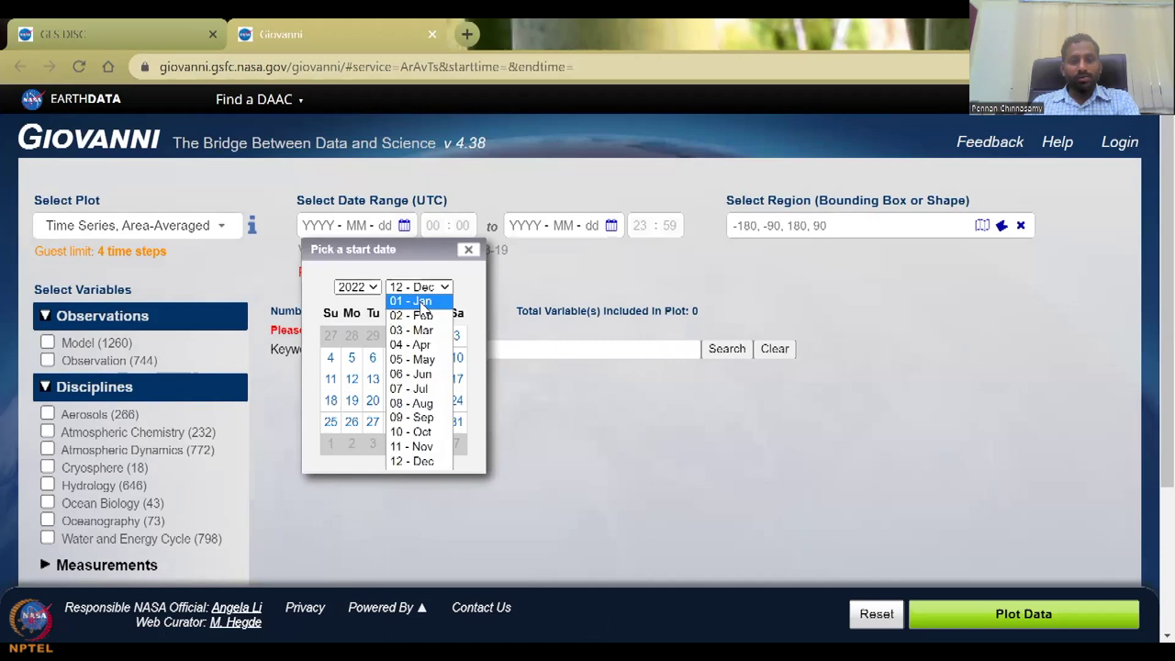
{"action": "left_click", "coordinate": [410, 301]}
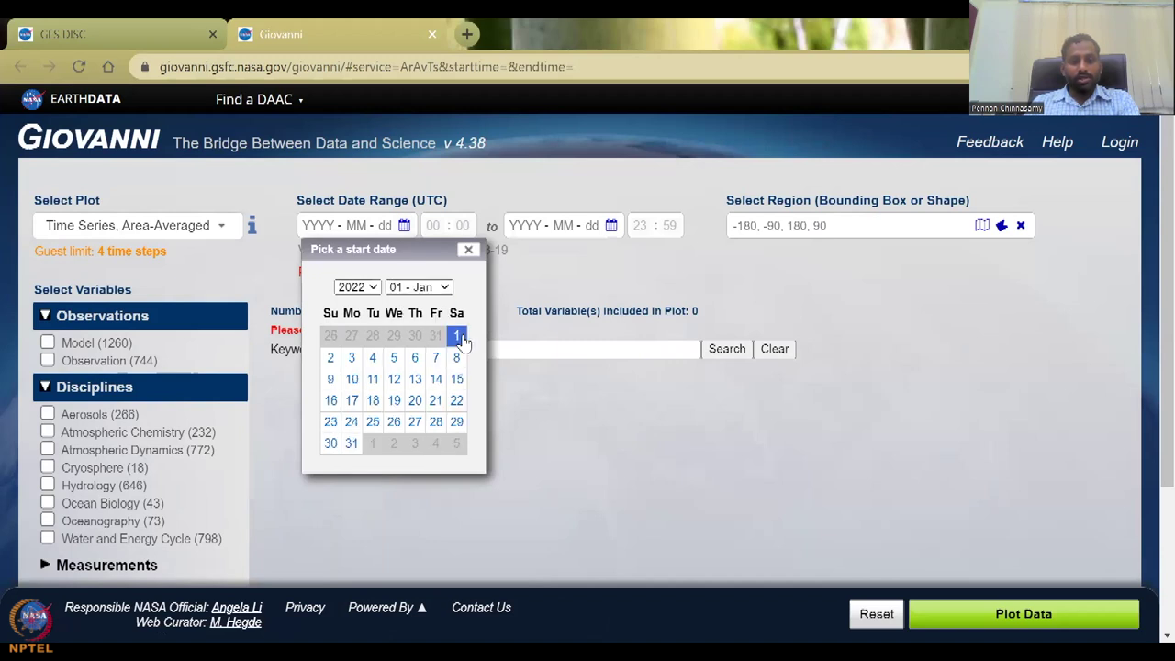
{"action": "left_click", "coordinate": [456, 335]}
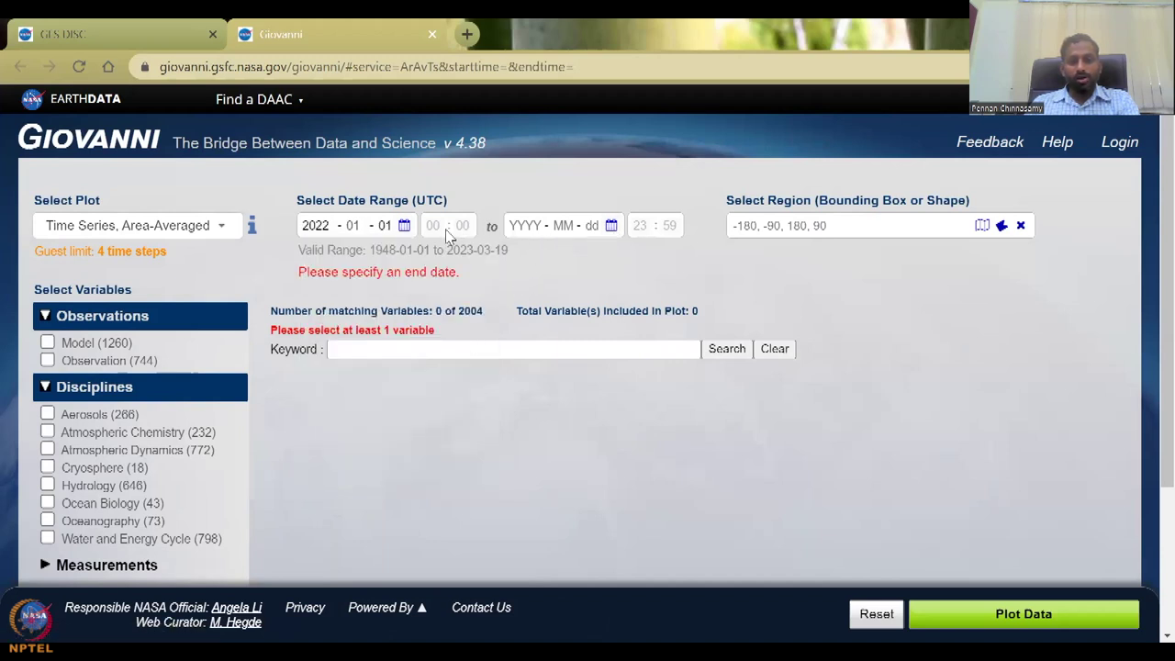
Step: Set the end of the date range to 31 December 2022
{"action": "left_click", "coordinate": [611, 225]}
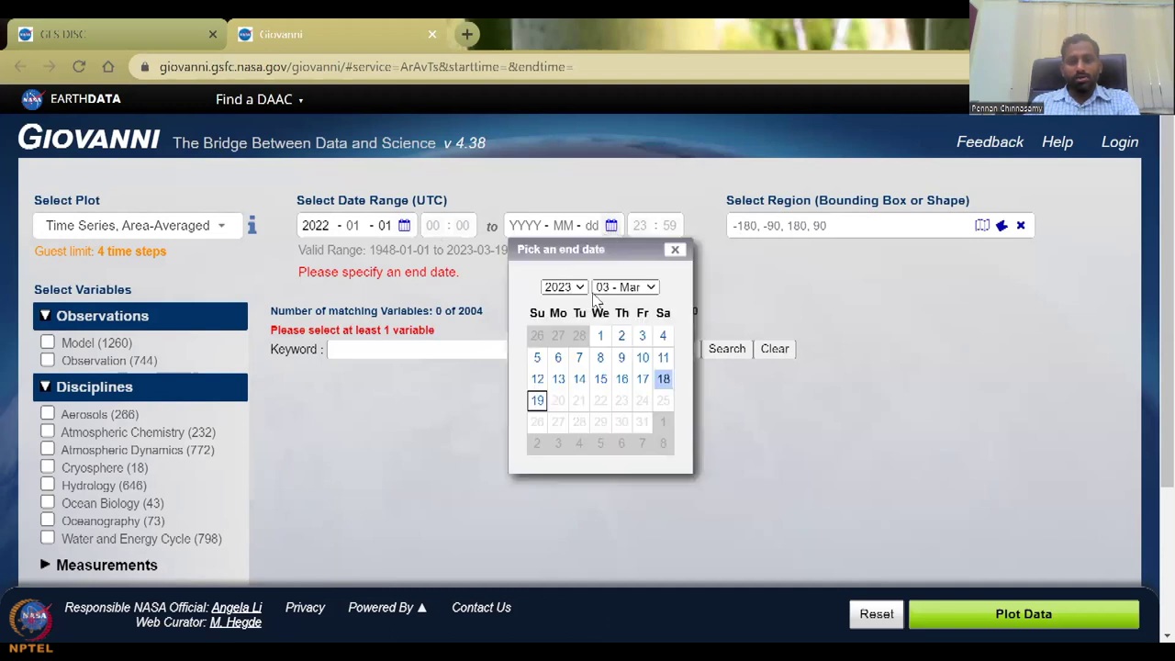
{"action": "left_click", "coordinate": [576, 288]}
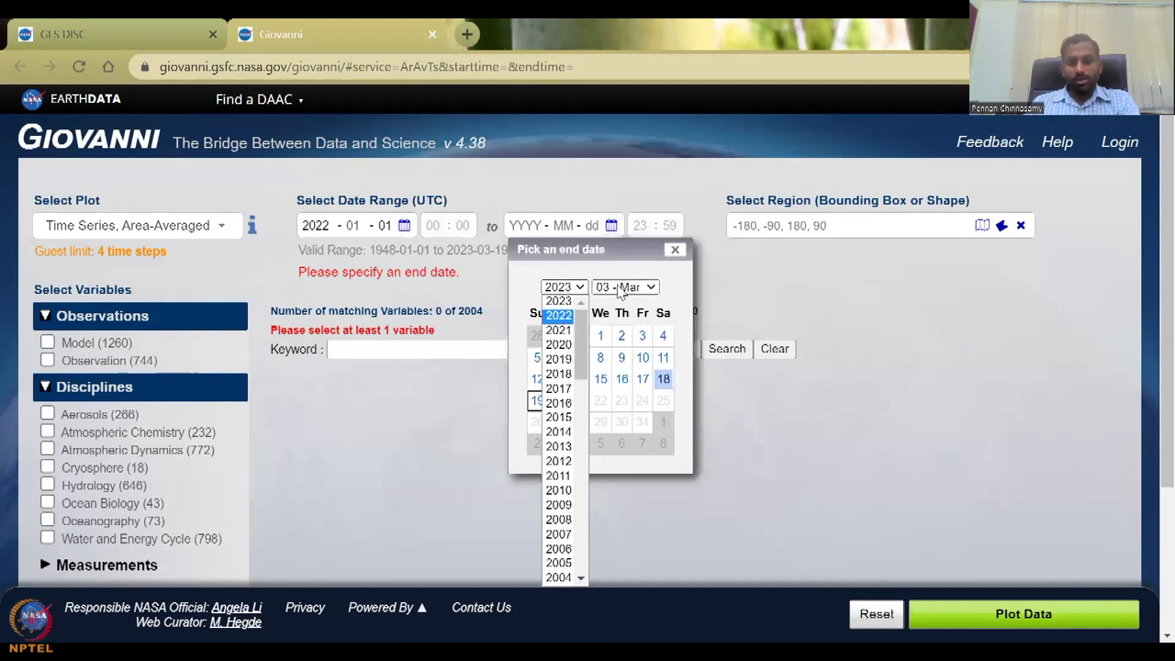
{"action": "left_click", "coordinate": [565, 306]}
{"action": "left_click", "coordinate": [624, 287]}
{"action": "left_click", "coordinate": [621, 462]}
{"action": "left_click", "coordinate": [663, 421]}
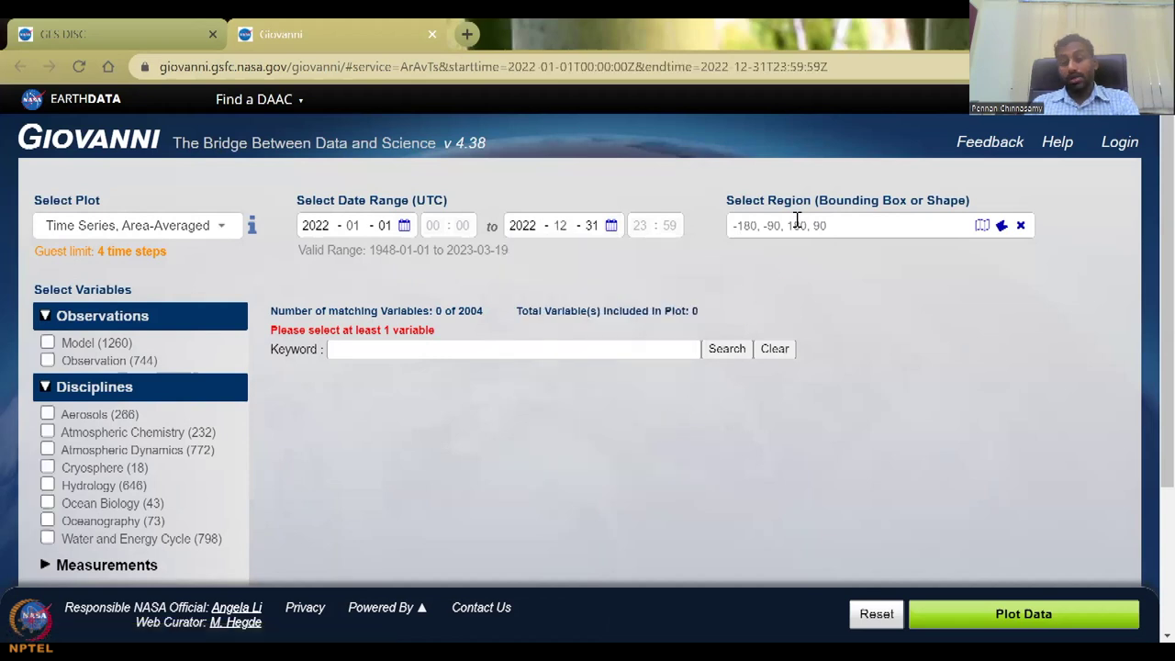
Step: Draw a bounding box over India on the region map, from about 66°E to 99°E and 4°N to 40°N
{"action": "left_click", "coordinate": [982, 228]}
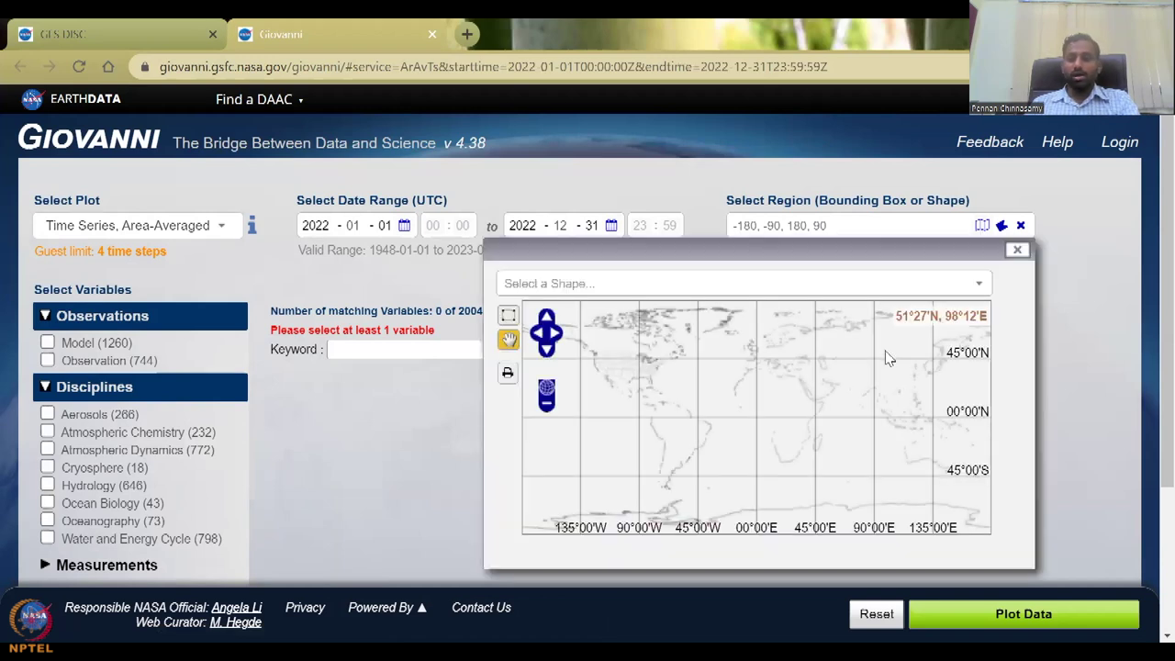
{"action": "left_click", "coordinate": [511, 317]}
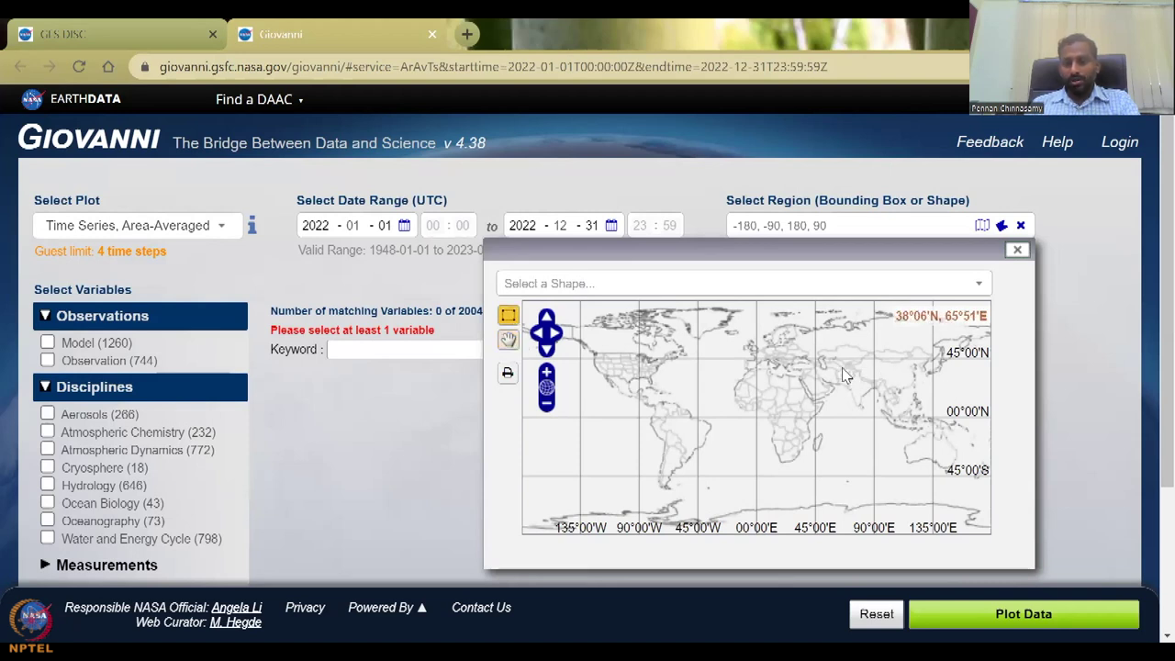
{"action": "left_click_drag", "start_coordinate": [842, 365], "coordinate": [884, 413]}
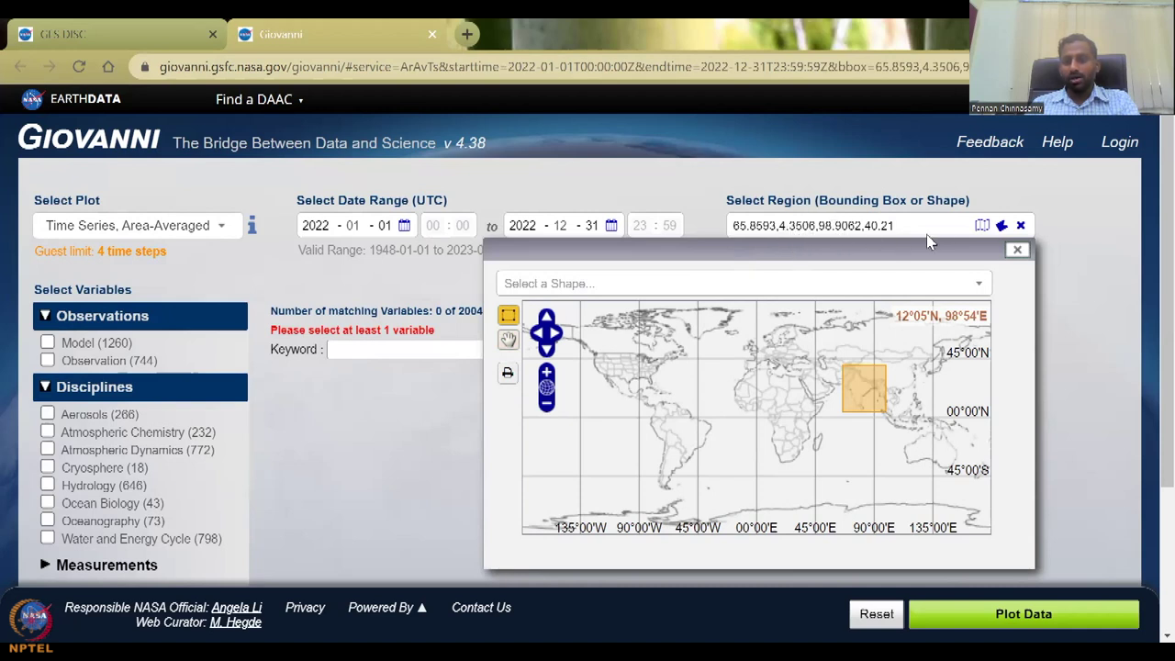
{"action": "left_click", "coordinate": [985, 233]}
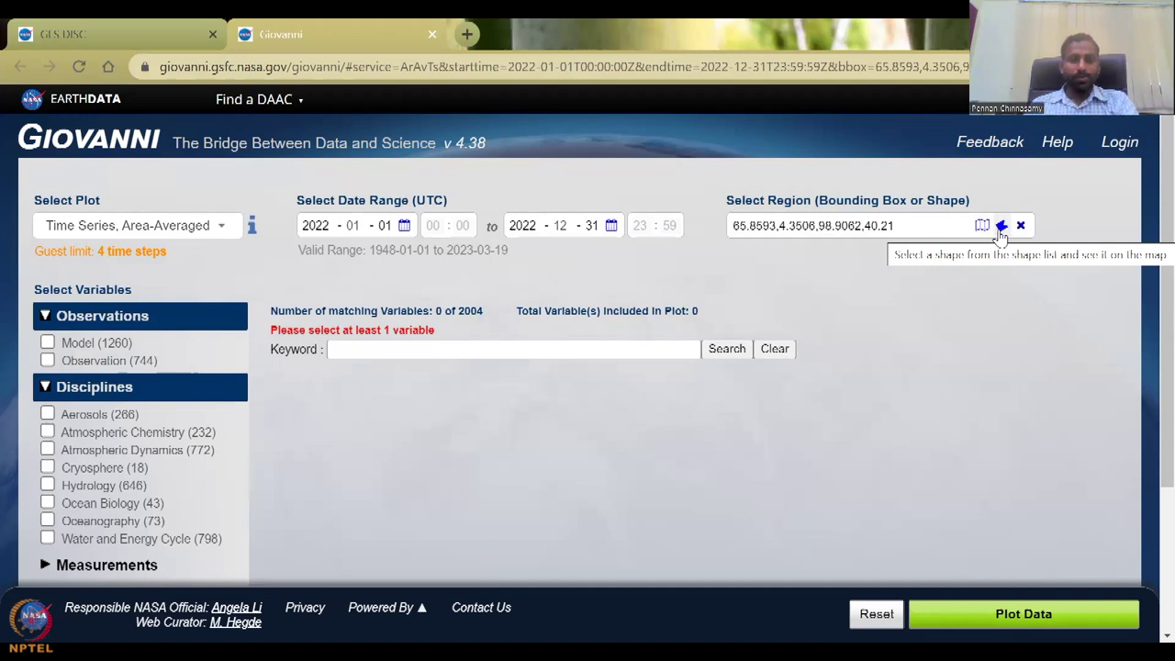
Step: Search the variables for NDVI and include the MODIS-Aqua NDVI CMG Monthly 0.05 degree variable (MYD13C2 v006) in the plot
{"action": "left_click", "coordinate": [570, 351]}
{"action": "type", "text": "NDVI"}
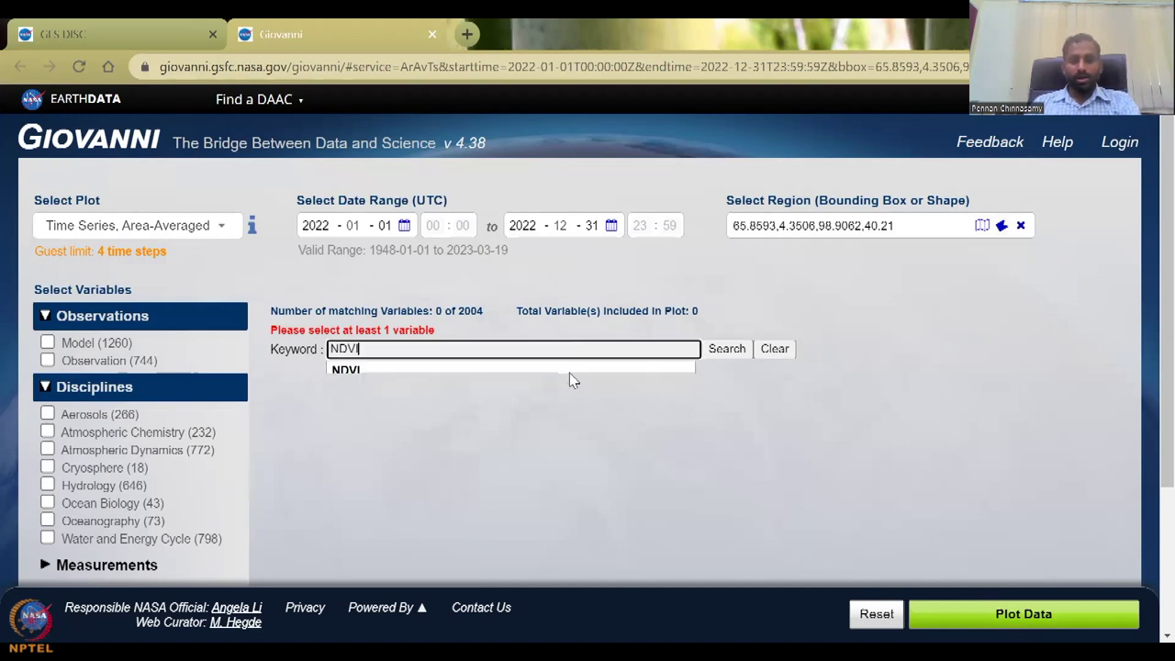
{"action": "left_click", "coordinate": [569, 372]}
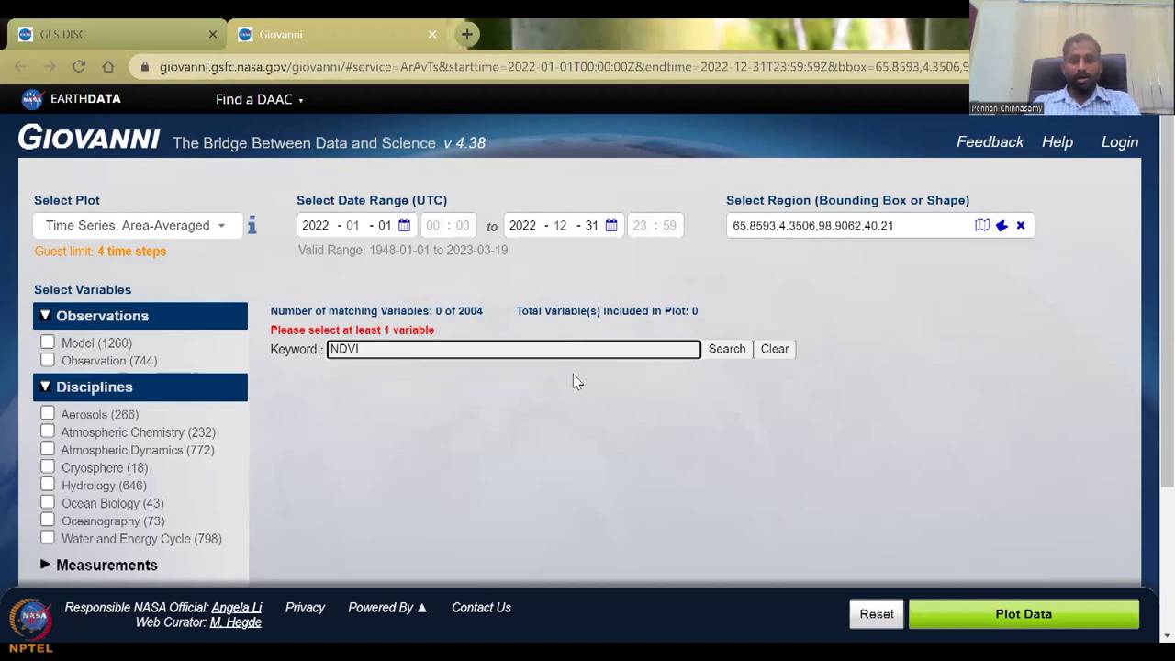
{"action": "left_click", "coordinate": [730, 350]}
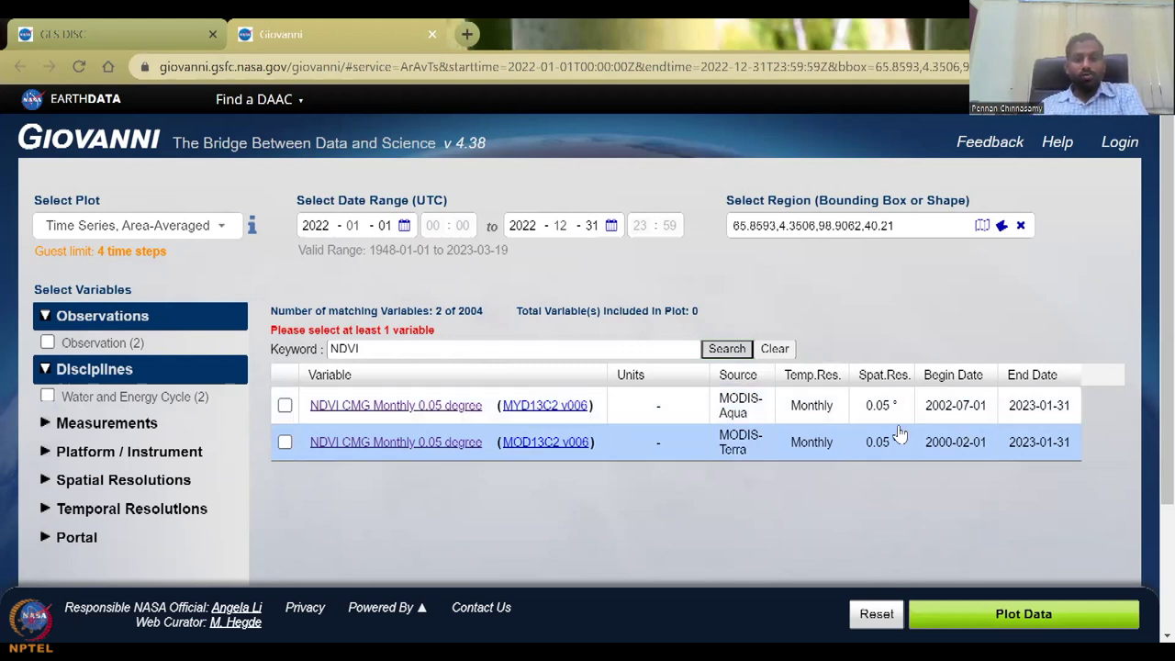
{"action": "left_click", "coordinate": [286, 407]}
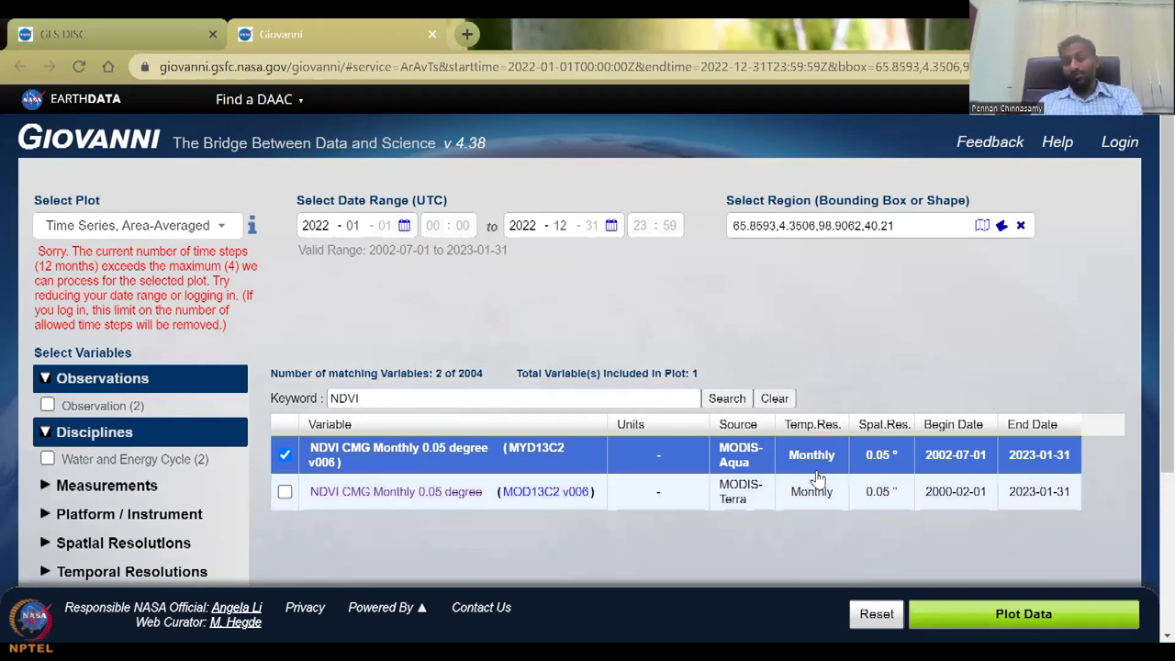
Step: Change the start month of the date range to May 2022
{"action": "left_click", "coordinate": [404, 226]}
{"action": "left_click", "coordinate": [427, 292]}
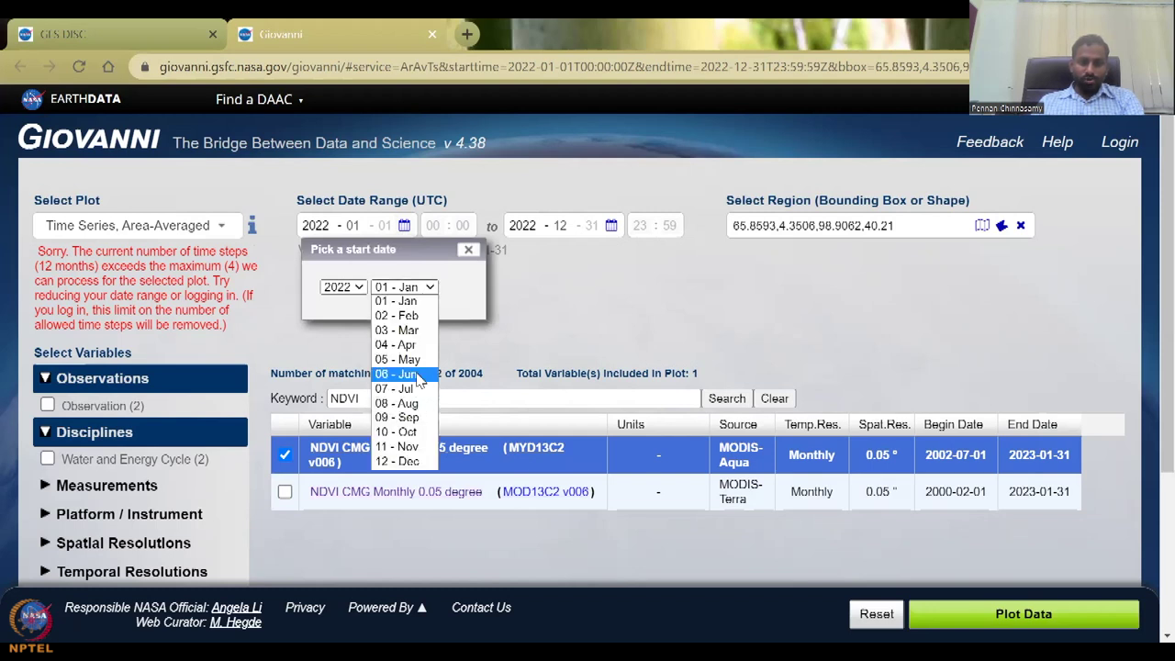
{"action": "left_click", "coordinate": [417, 363]}
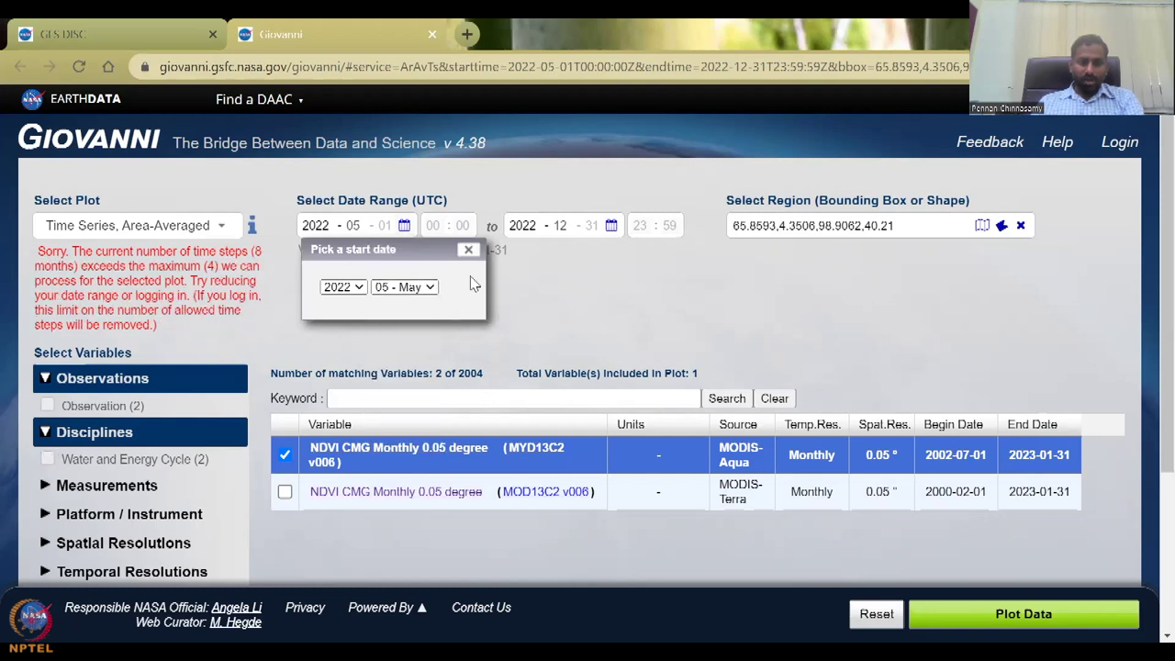
{"action": "left_click", "coordinate": [558, 264]}
Step: Change the end month of the date range to August 2022
{"action": "left_click", "coordinate": [618, 227]}
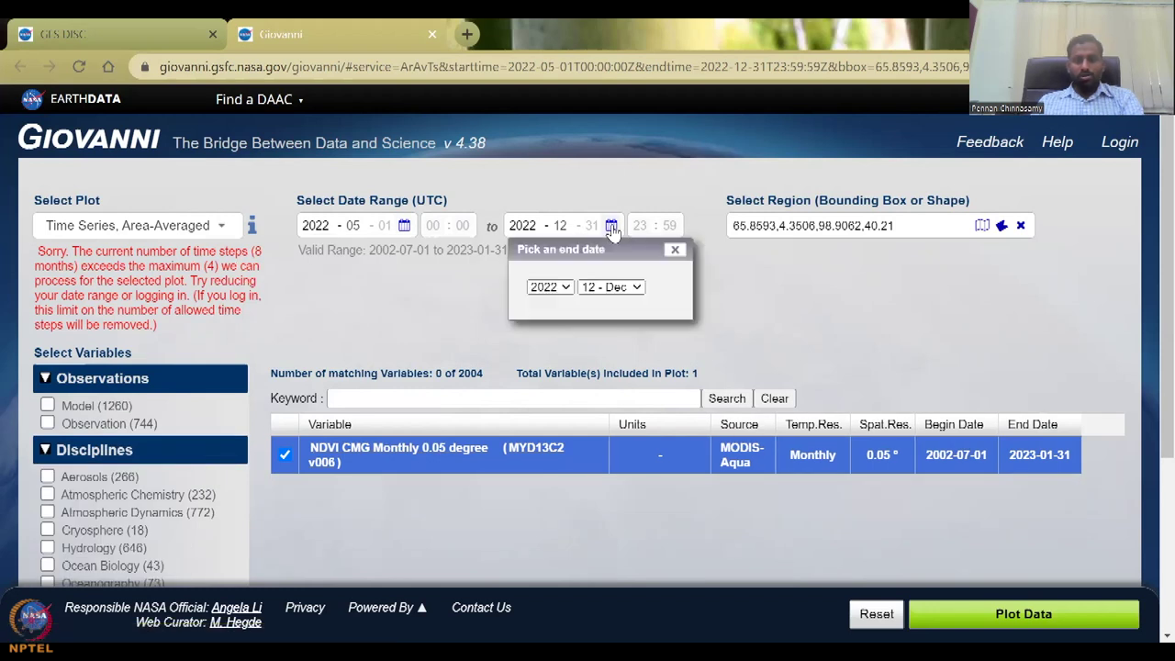
{"action": "left_click", "coordinate": [625, 296]}
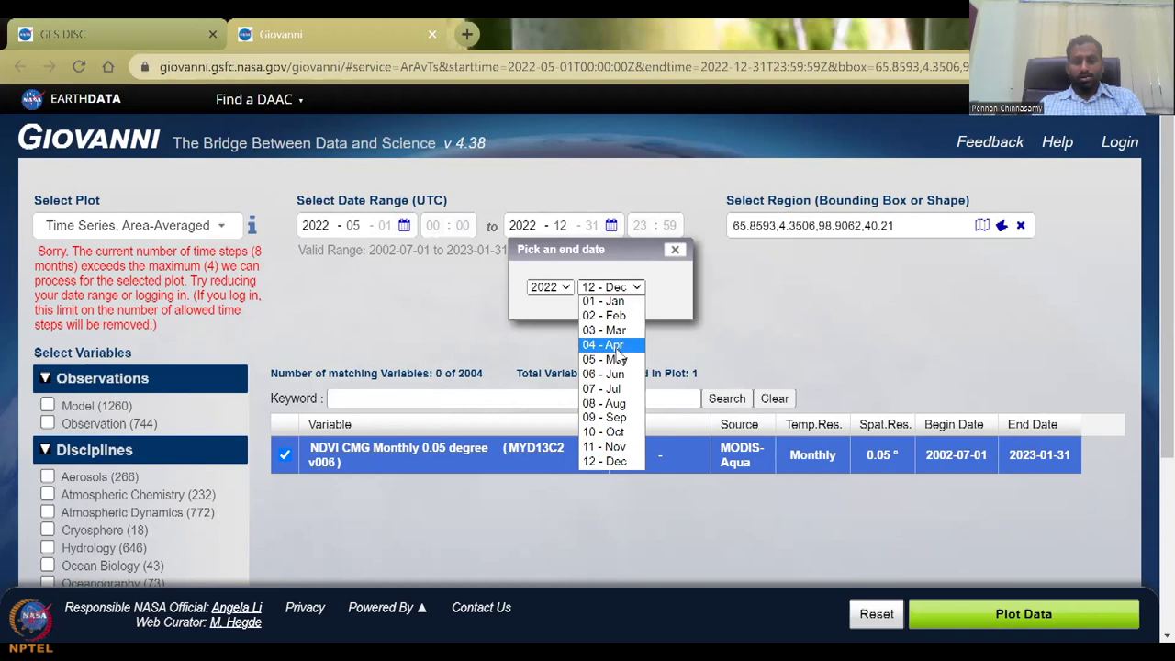
{"action": "left_click", "coordinate": [624, 407]}
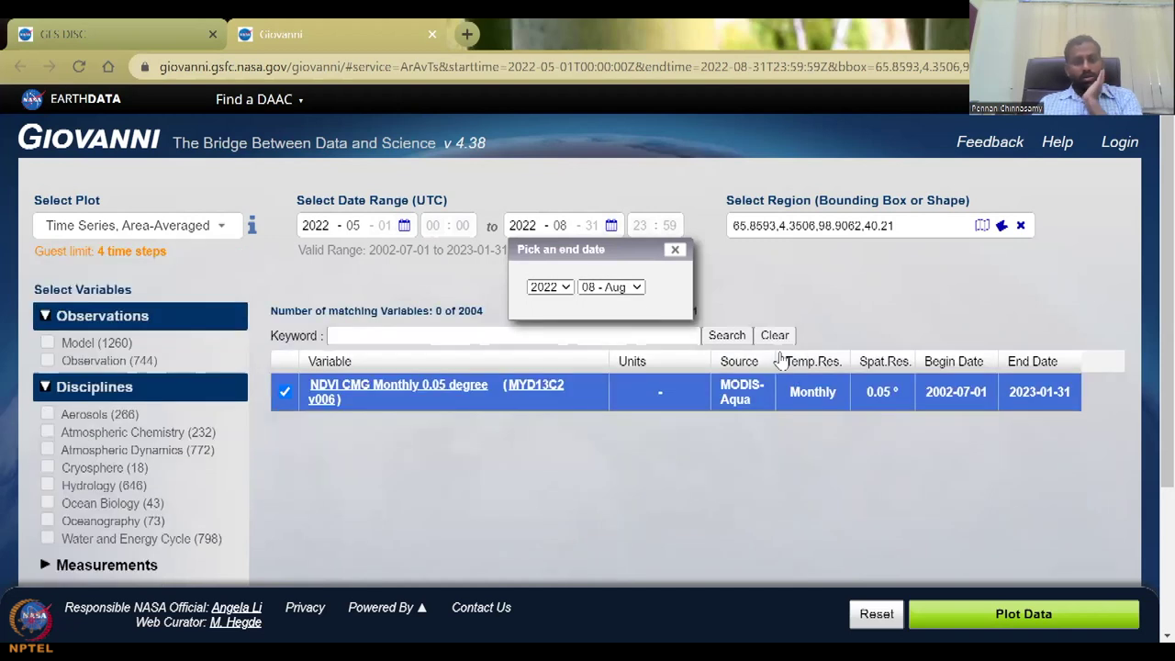
{"action": "left_click", "coordinate": [777, 351]}
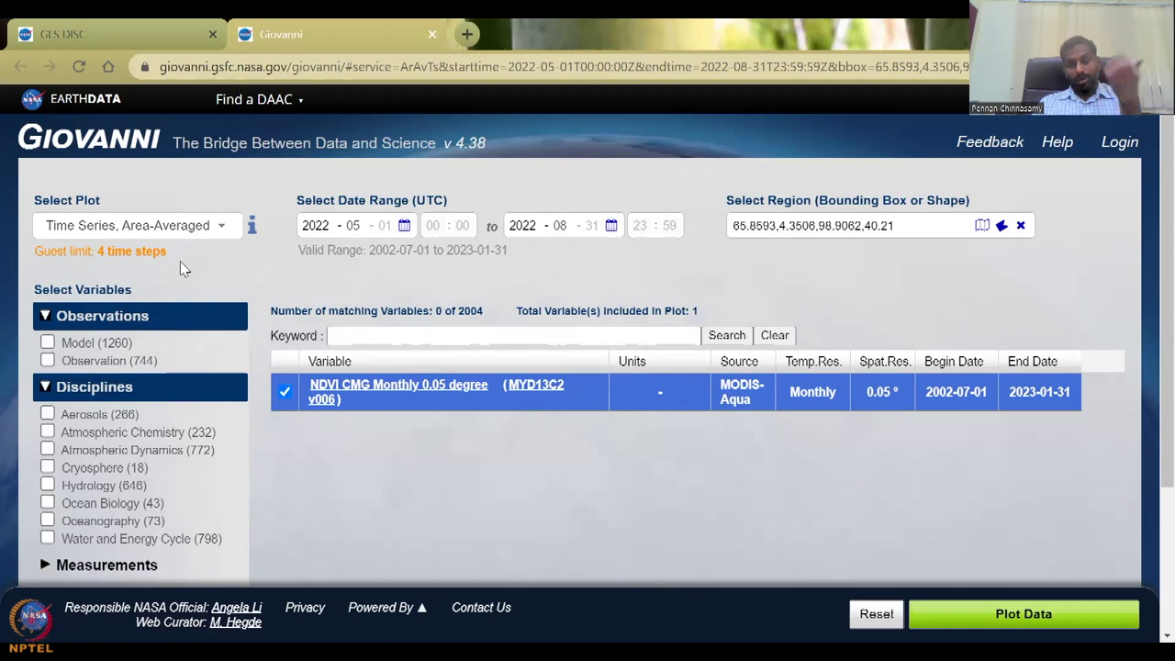
Step: Open the glossary definition page for the selected NDVI CMG Monthly 0.05 degree variable
{"action": "left_click", "coordinate": [379, 387]}
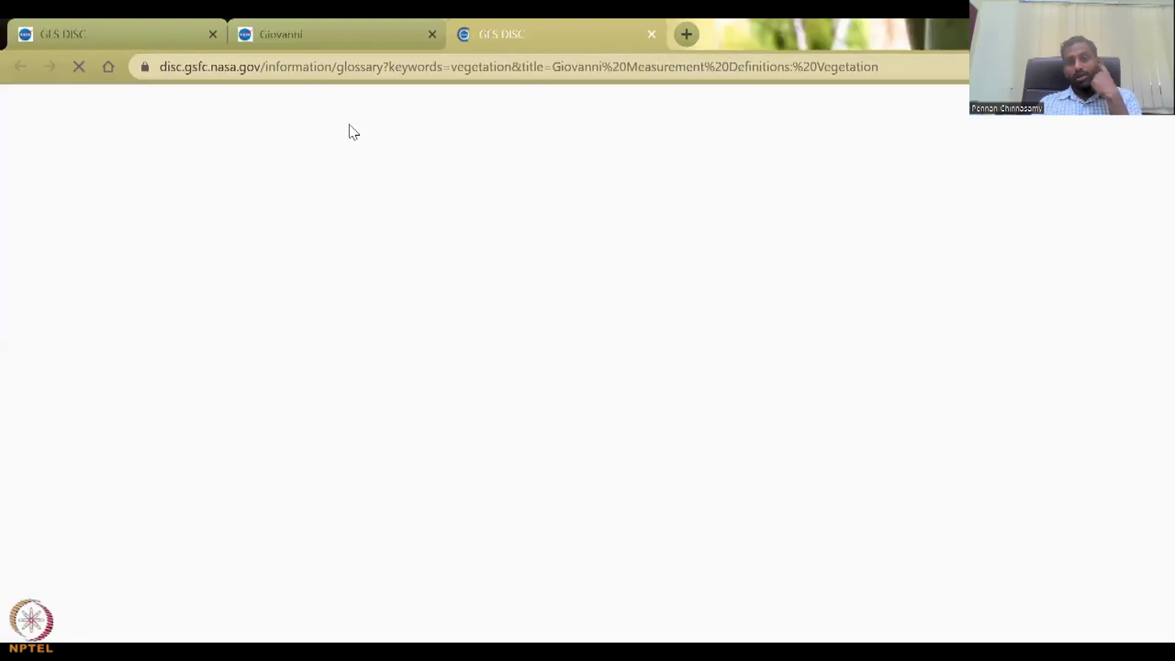
{"action": "left_click", "coordinate": [304, 26]}
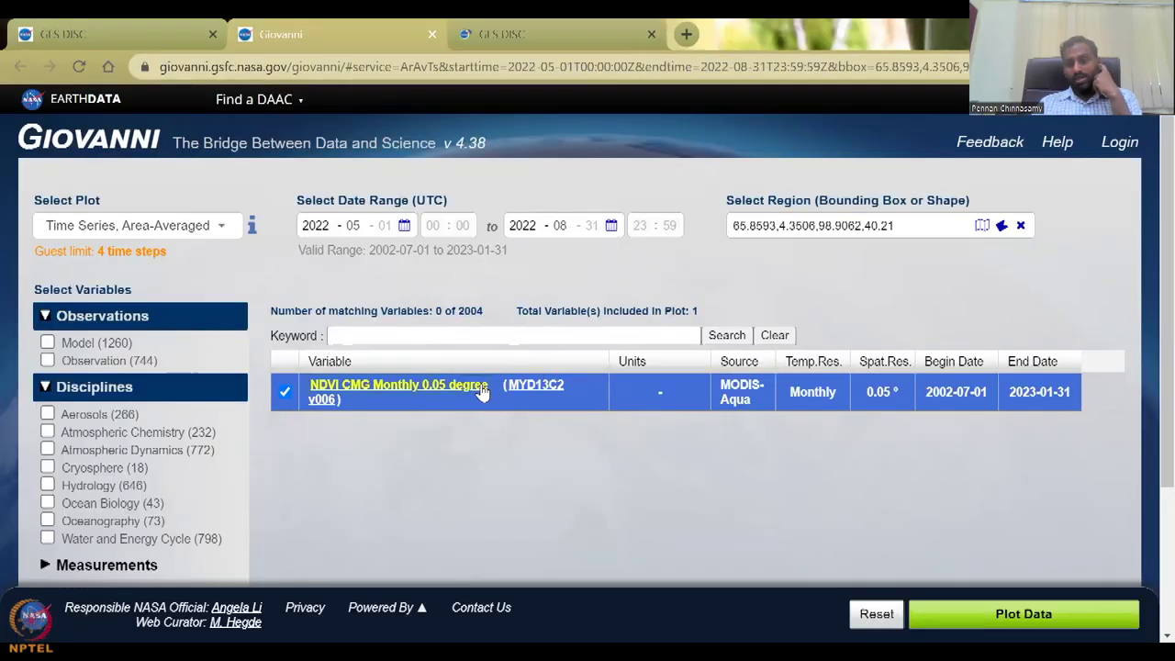
{"action": "left_click", "coordinate": [442, 389]}
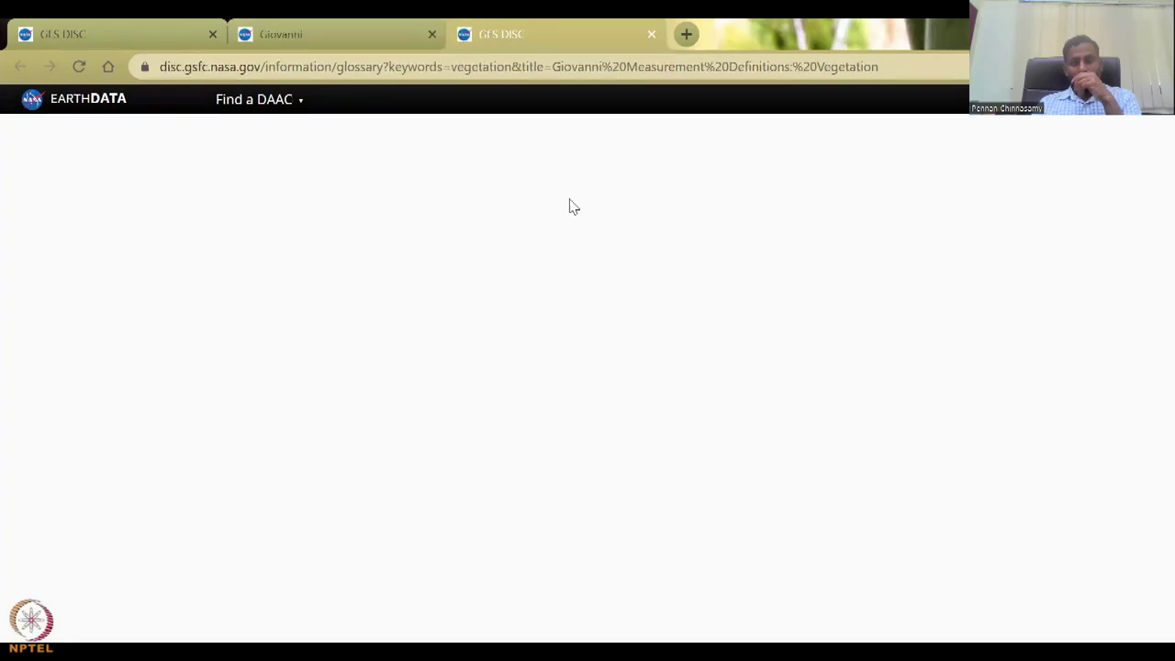
{"action": "key", "text": "ctrl+shift+Tab"}
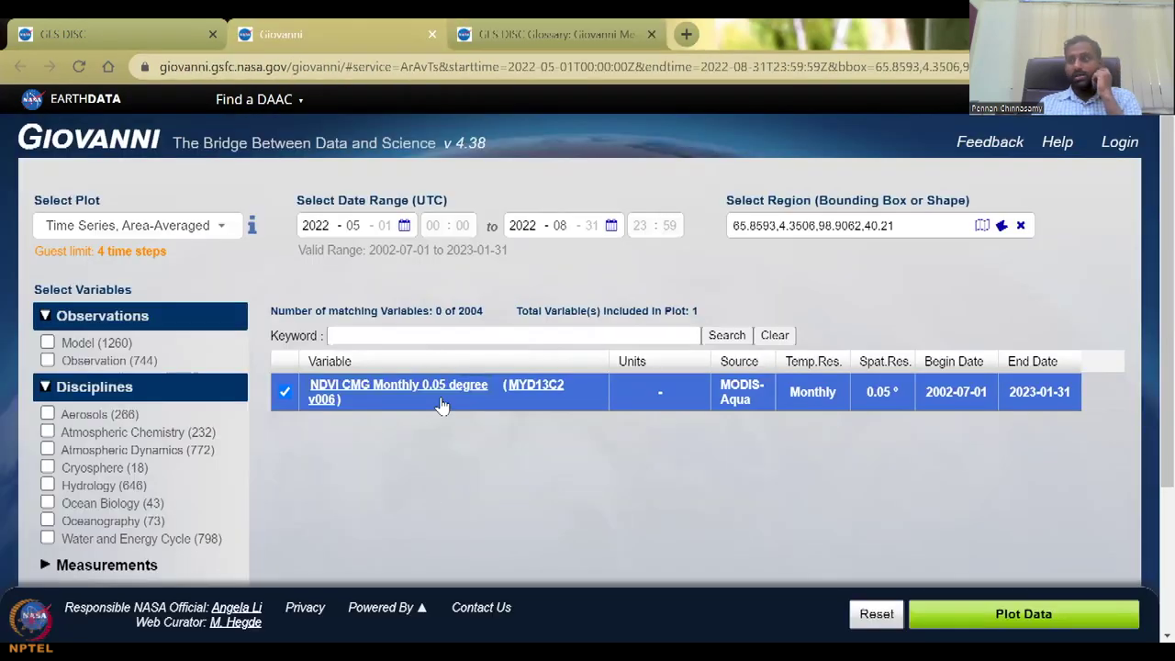
{"action": "left_click", "coordinate": [441, 389]}
Step: Examine the Vegetation glossary page, including its list of variables in Giovanni, the definition and the NDVI formula
{"action": "scroll", "coordinate": [427, 504], "scroll_direction": "down", "scroll_amount": 1}
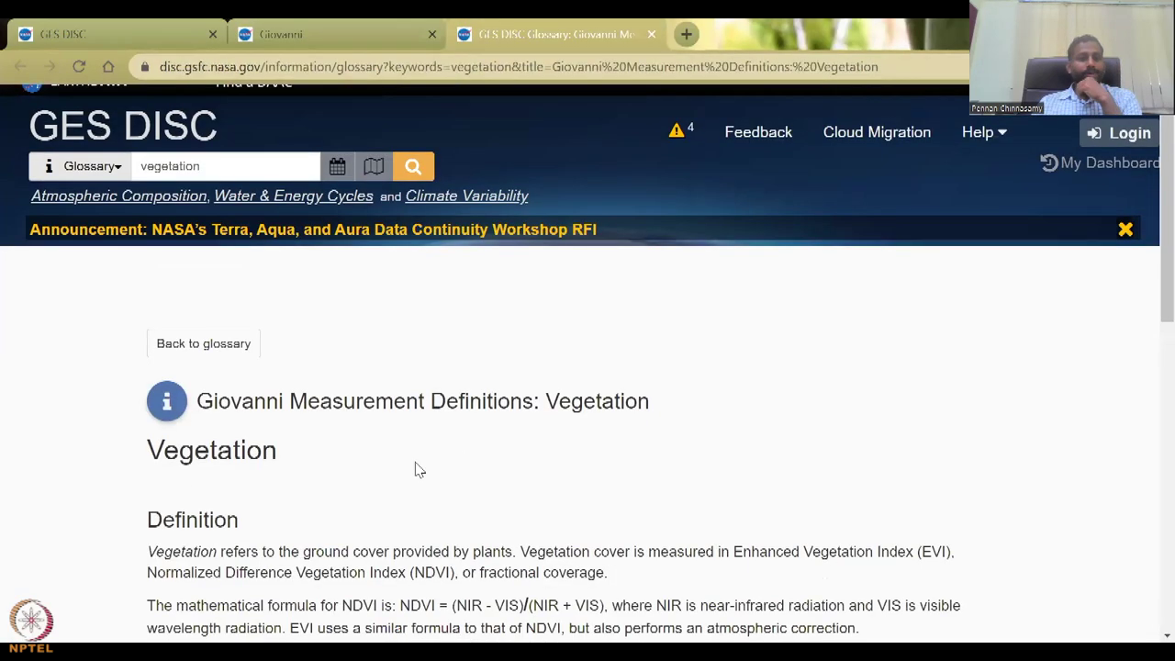
{"action": "scroll", "coordinate": [381, 477], "scroll_direction": "down", "scroll_amount": 7}
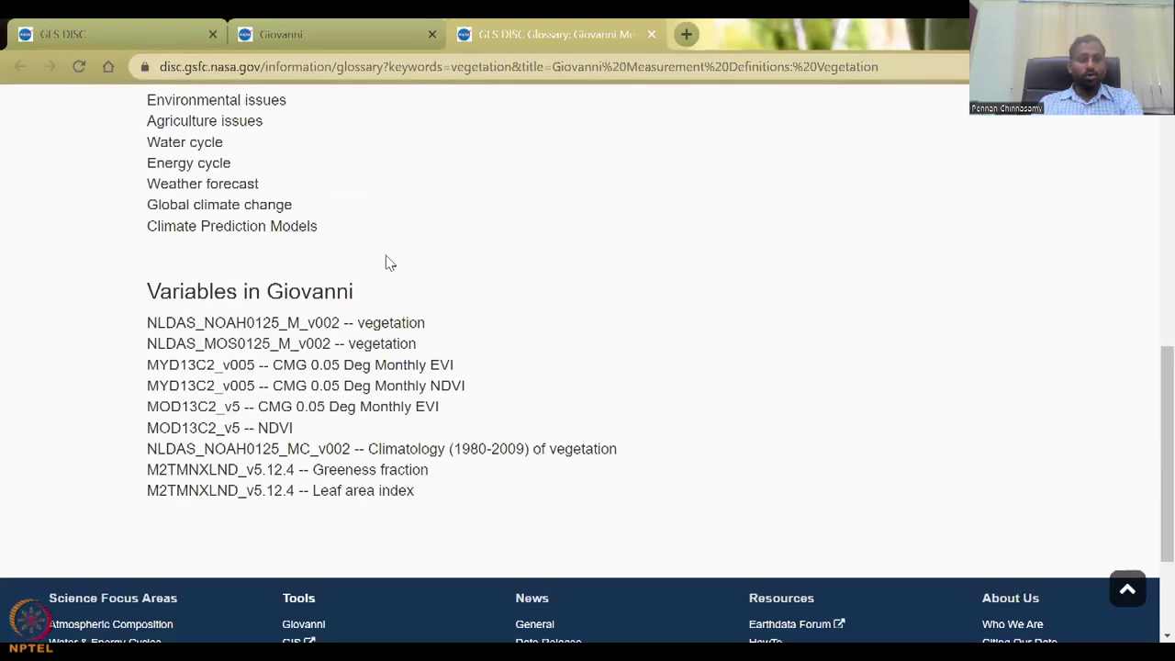
{"action": "left_click_drag", "start_coordinate": [196, 323], "coordinate": [439, 322]}
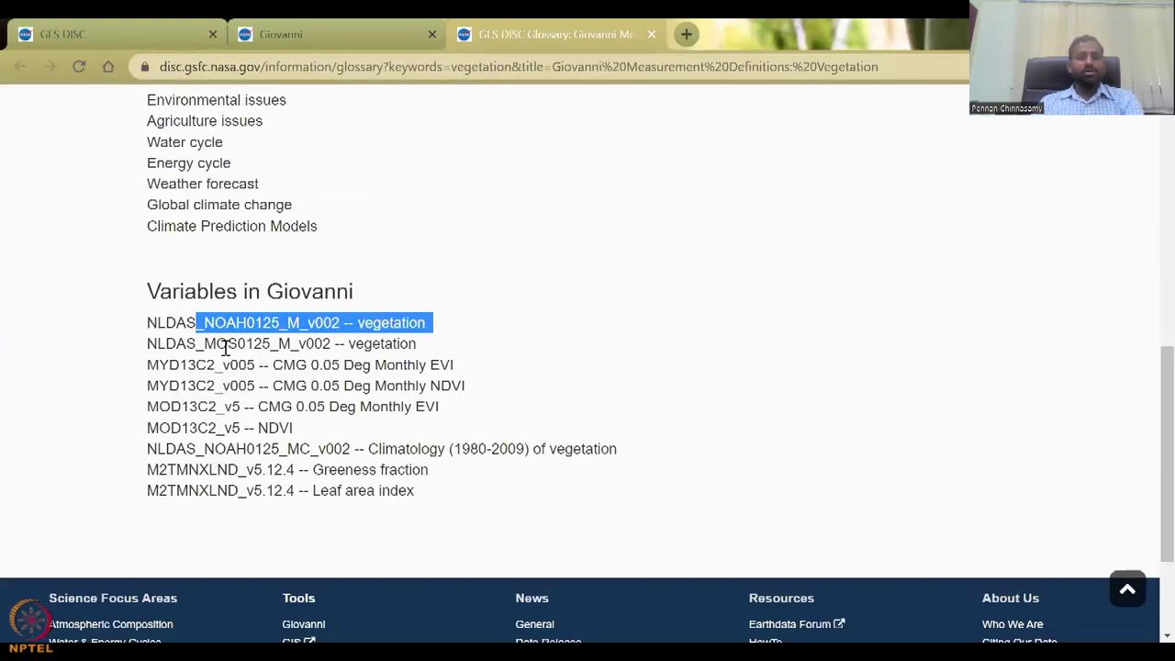
{"action": "left_click", "coordinate": [193, 343]}
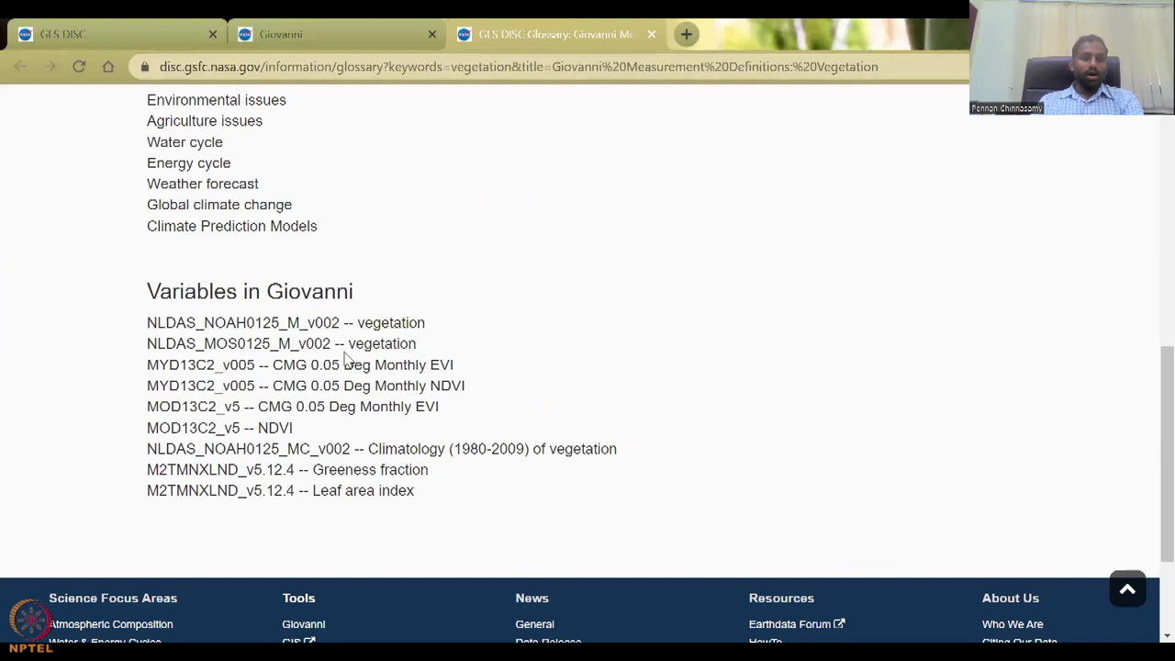
{"action": "left_click_drag", "start_coordinate": [354, 364], "coordinate": [424, 499]}
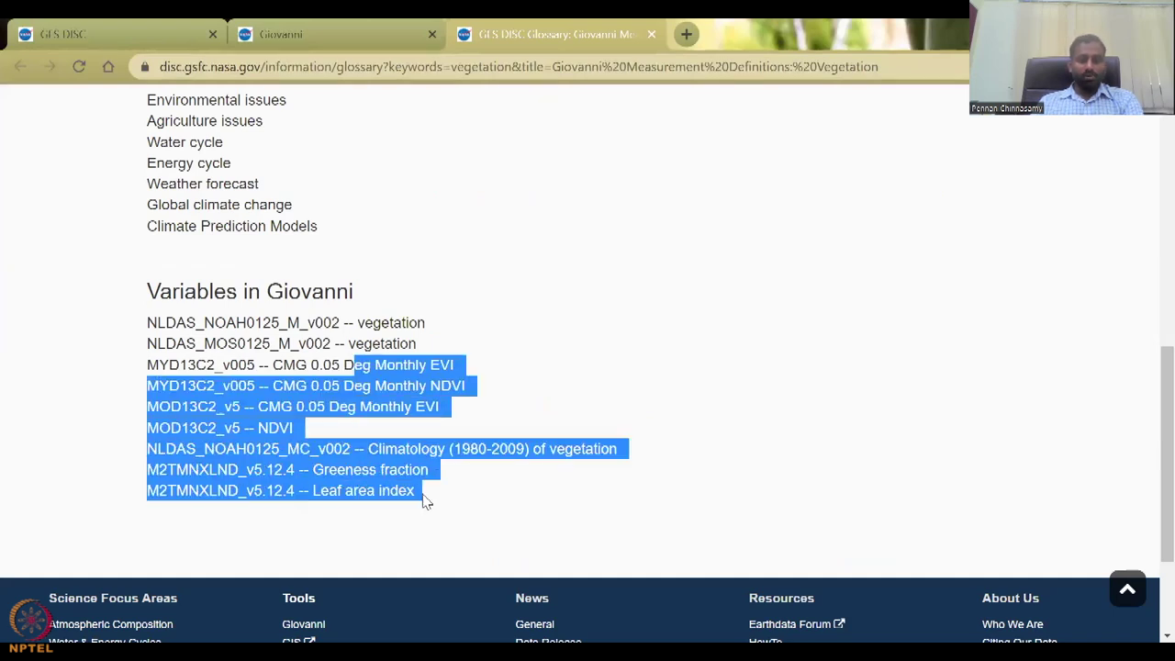
{"action": "left_click", "coordinate": [430, 450]}
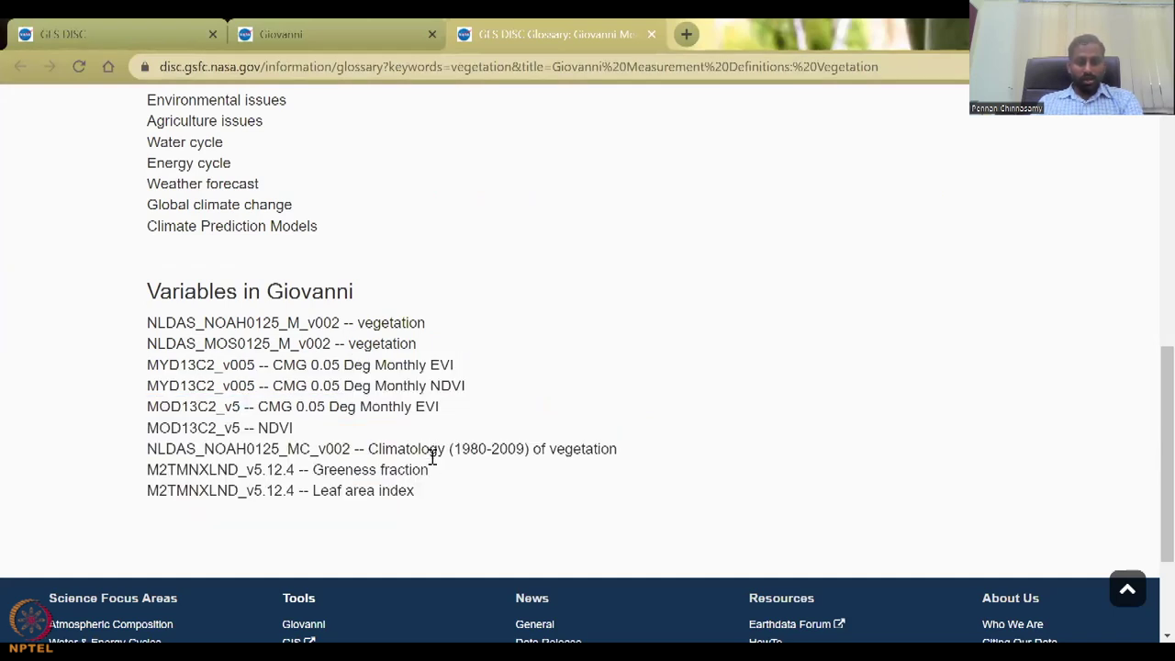
{"action": "left_click_drag", "start_coordinate": [435, 470], "coordinate": [296, 470]}
{"action": "left_click_drag", "start_coordinate": [438, 494], "coordinate": [315, 491]}
{"action": "left_click_drag", "start_coordinate": [359, 449], "coordinate": [500, 449]}
{"action": "scroll", "coordinate": [487, 504], "scroll_direction": "up", "scroll_amount": 2}
{"action": "scroll", "coordinate": [493, 496], "scroll_direction": "up", "scroll_amount": 6}
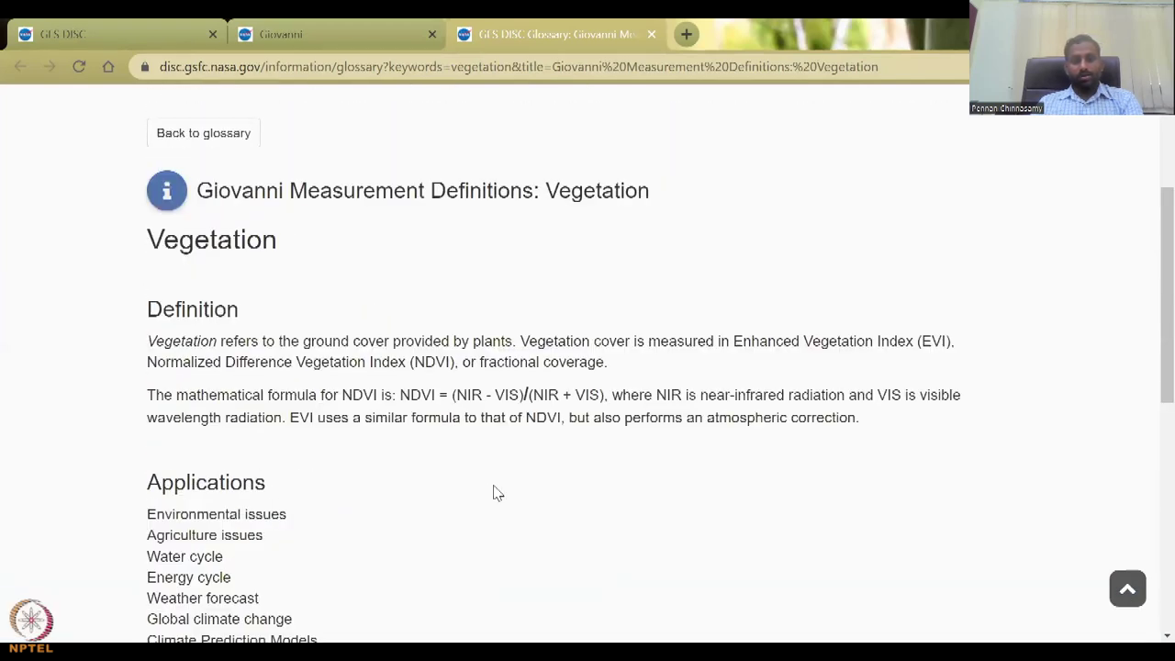
Step: Return to the Giovanni data selection and plot the area-averaged NDVI time series for May to August 2022
{"action": "left_click", "coordinate": [367, 34]}
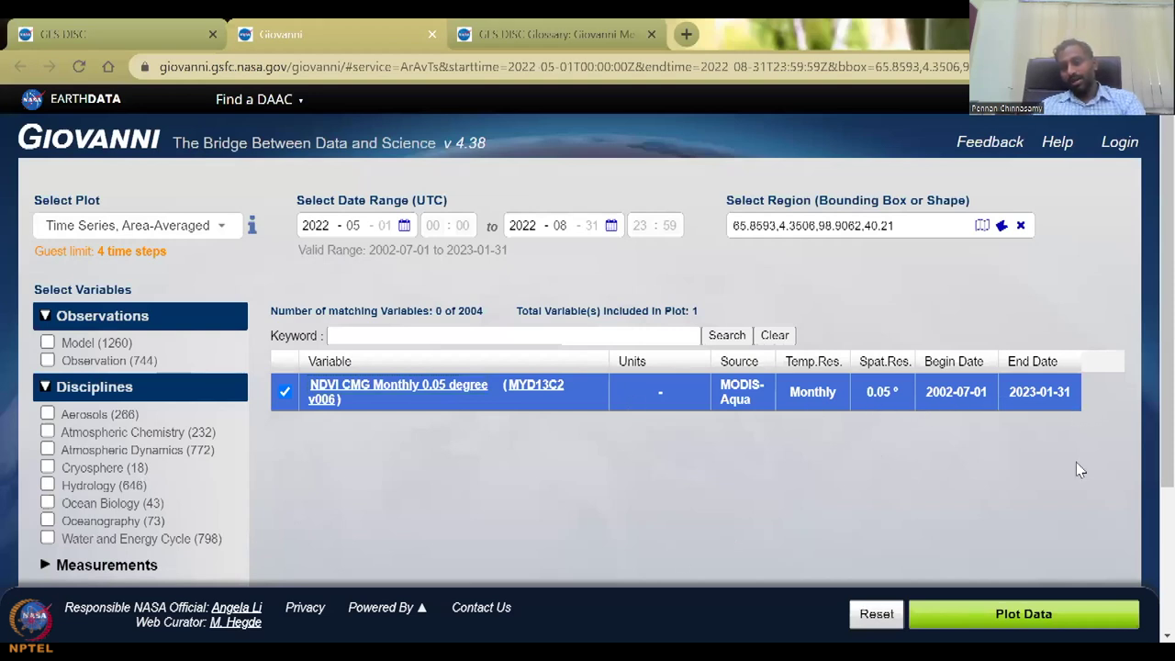
{"action": "left_click", "coordinate": [1081, 617]}
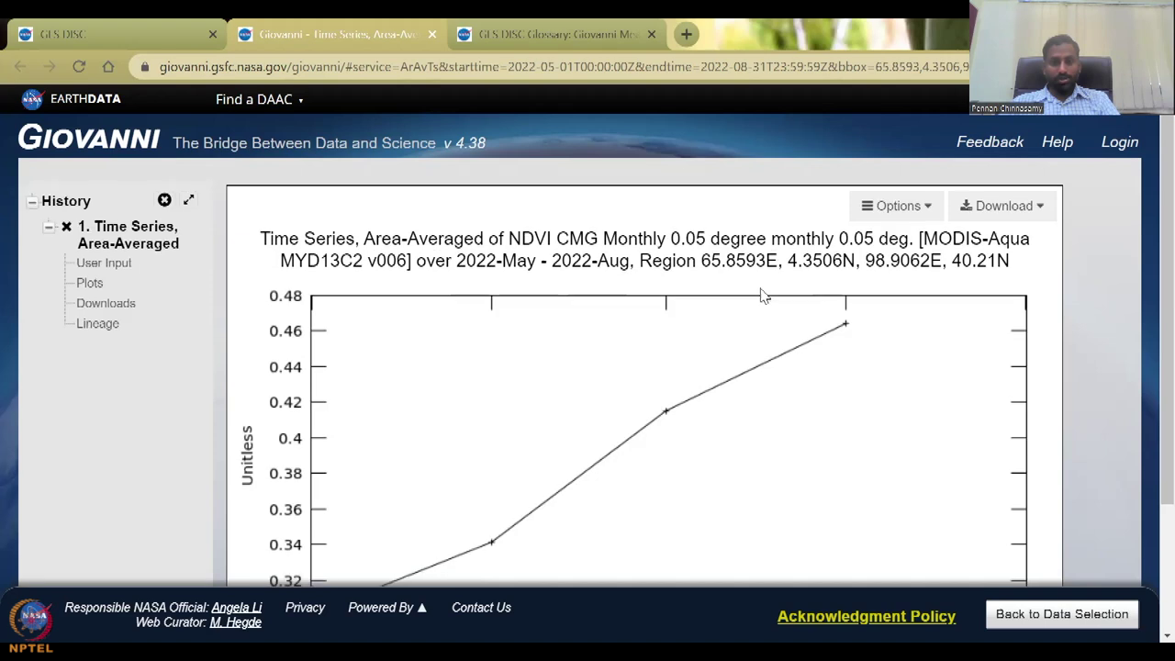
{"action": "scroll", "coordinate": [761, 297], "scroll_direction": "down", "scroll_amount": 2}
{"action": "scroll", "coordinate": [442, 462], "scroll_direction": "up", "scroll_amount": 1}
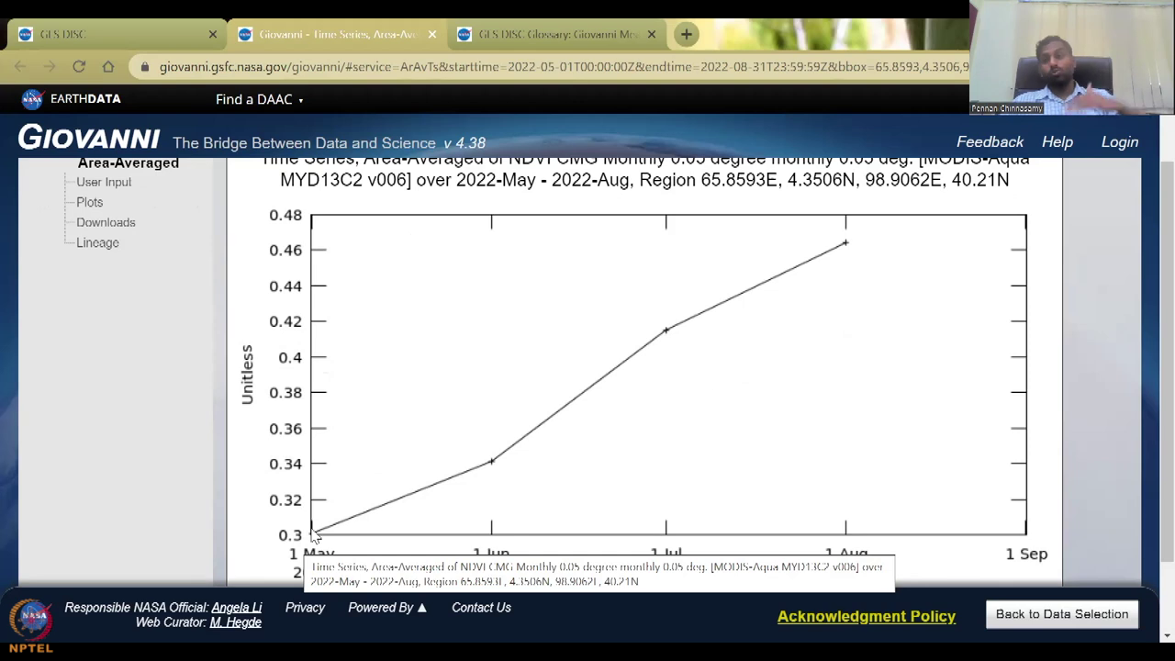
{"action": "scroll", "coordinate": [312, 332], "scroll_direction": "up", "scroll_amount": 1}
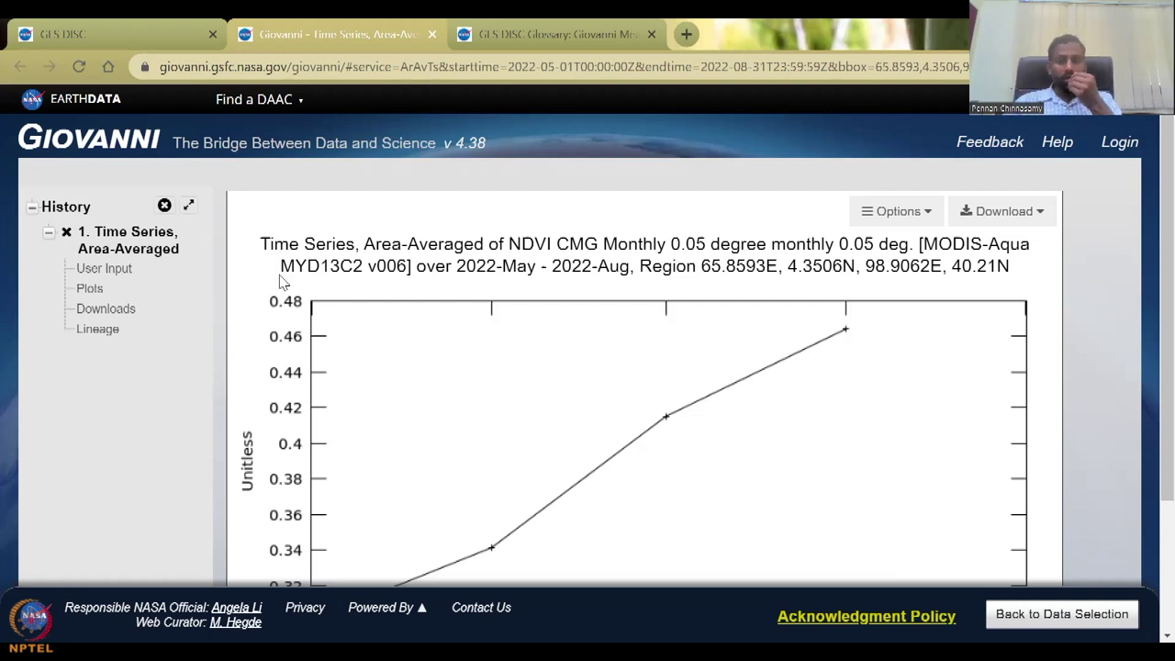
Step: Hide the plot's title and caption and turn both back on
{"action": "left_click", "coordinate": [882, 215]}
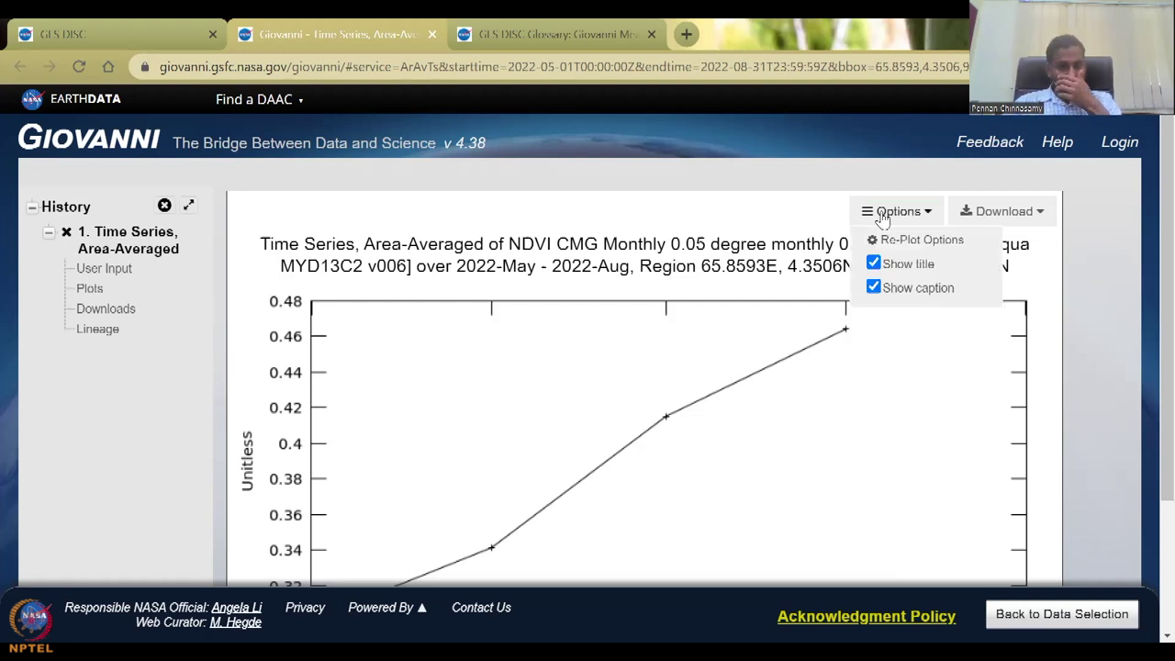
{"action": "left_click", "coordinate": [902, 263]}
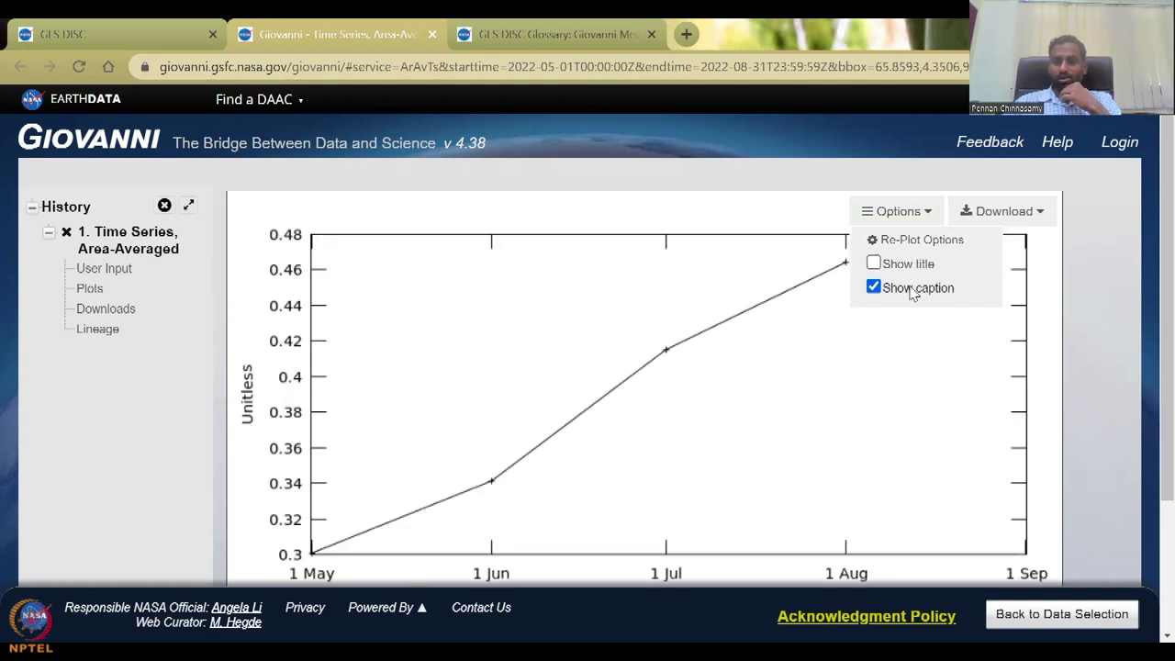
{"action": "left_click", "coordinate": [912, 290]}
{"action": "left_click", "coordinate": [924, 266]}
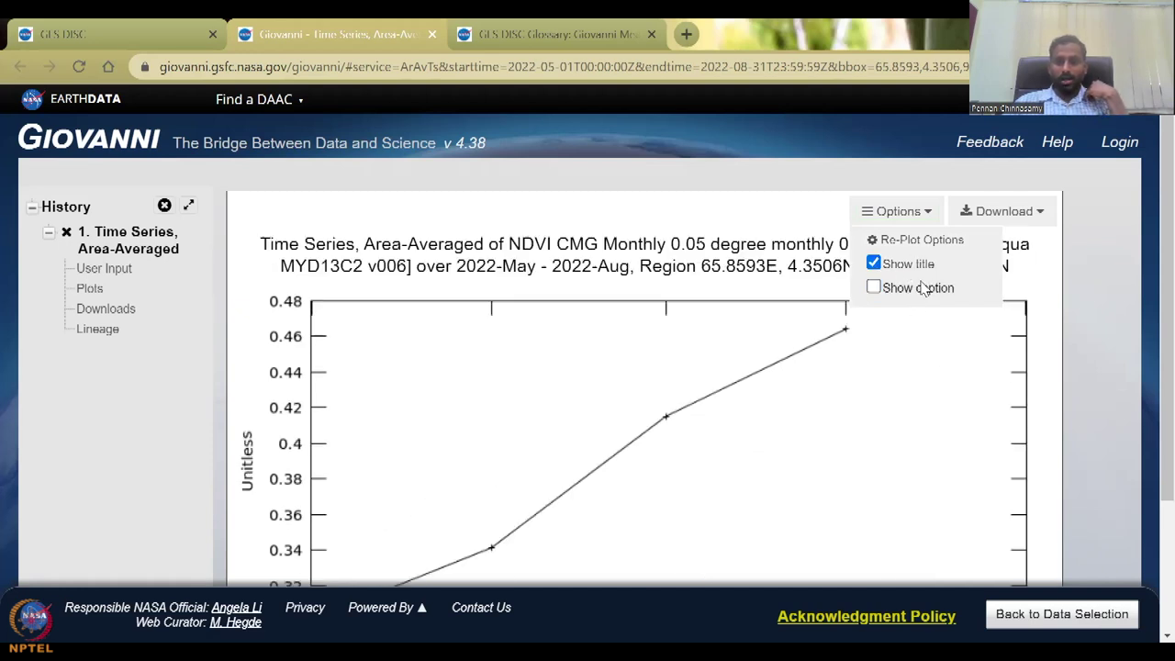
{"action": "left_click", "coordinate": [924, 290]}
Step: Highlight the user-selected region's coordinates in the caption below the plot
{"action": "scroll", "coordinate": [429, 541], "scroll_direction": "down", "scroll_amount": 2}
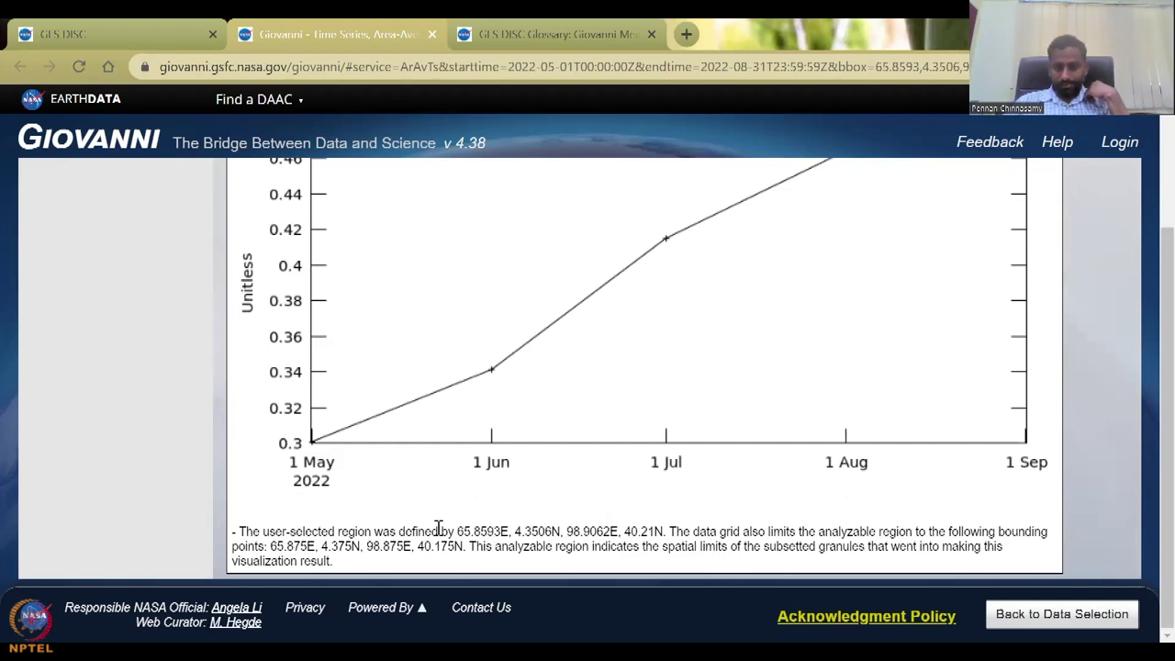
{"action": "left_click_drag", "start_coordinate": [457, 532], "coordinate": [657, 532]}
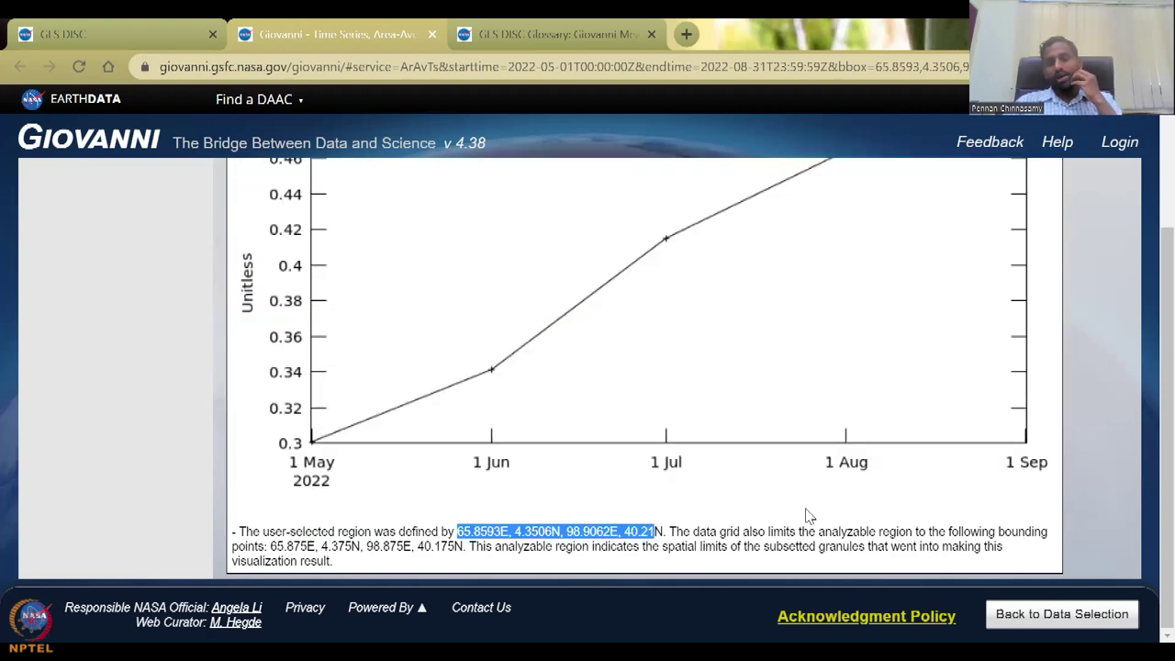
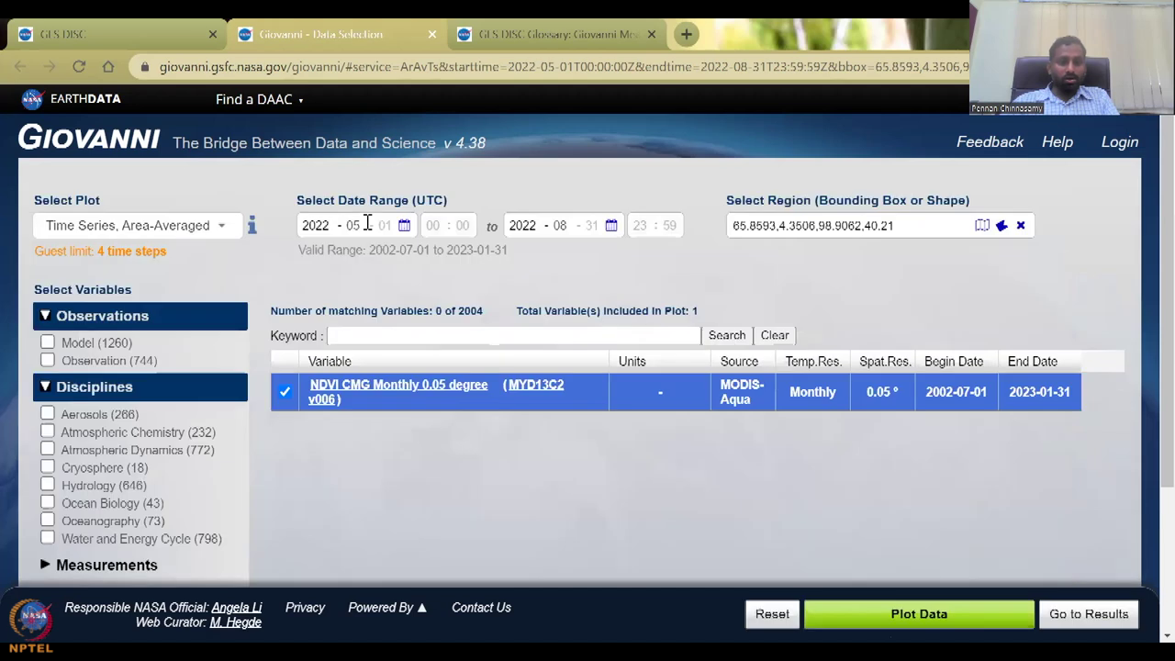
Step: Change the date range to February through May 2022 on the data selection page and plot the data
{"action": "type", "text": "0"}
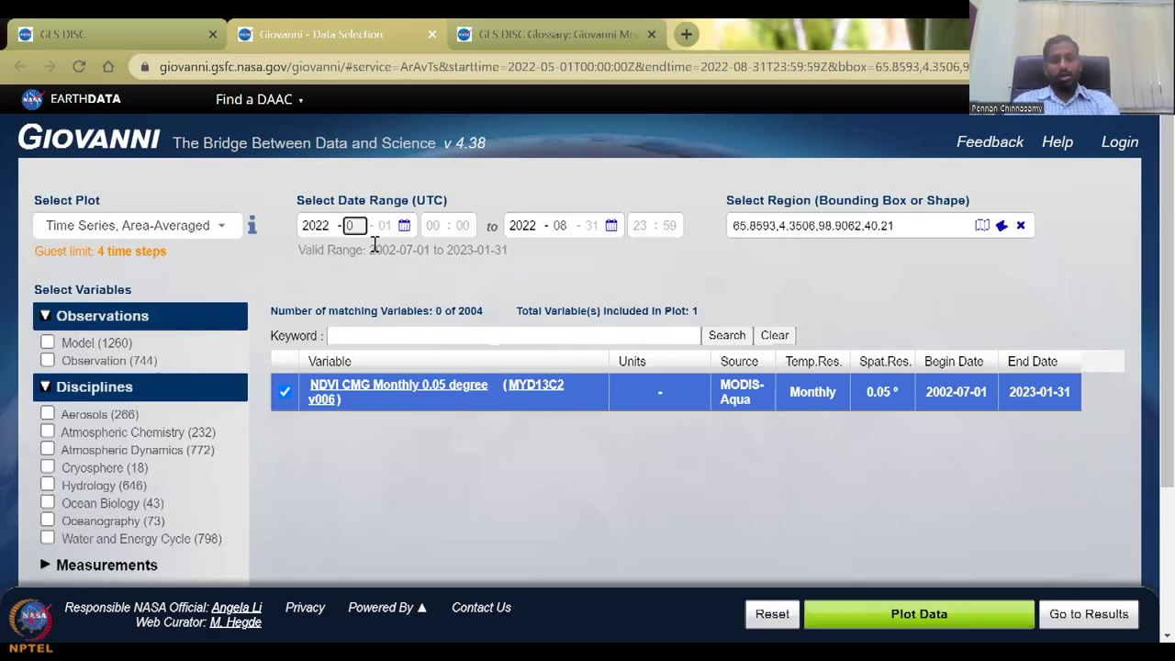
{"action": "type", "text": "2"}
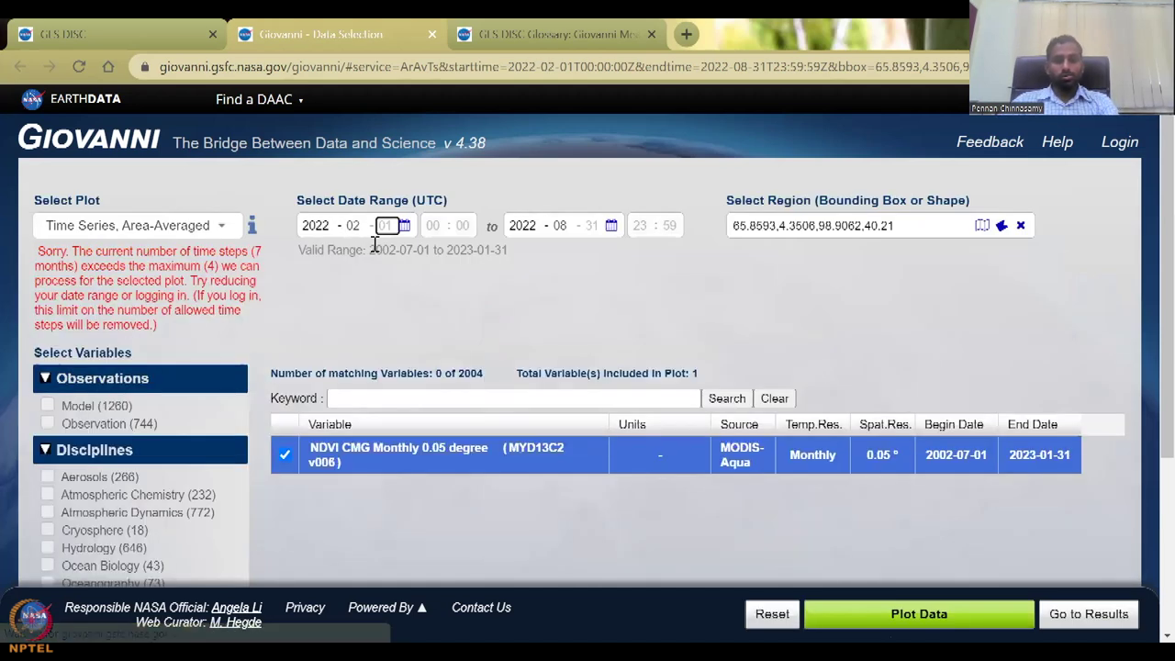
{"action": "left_click", "coordinate": [573, 226]}
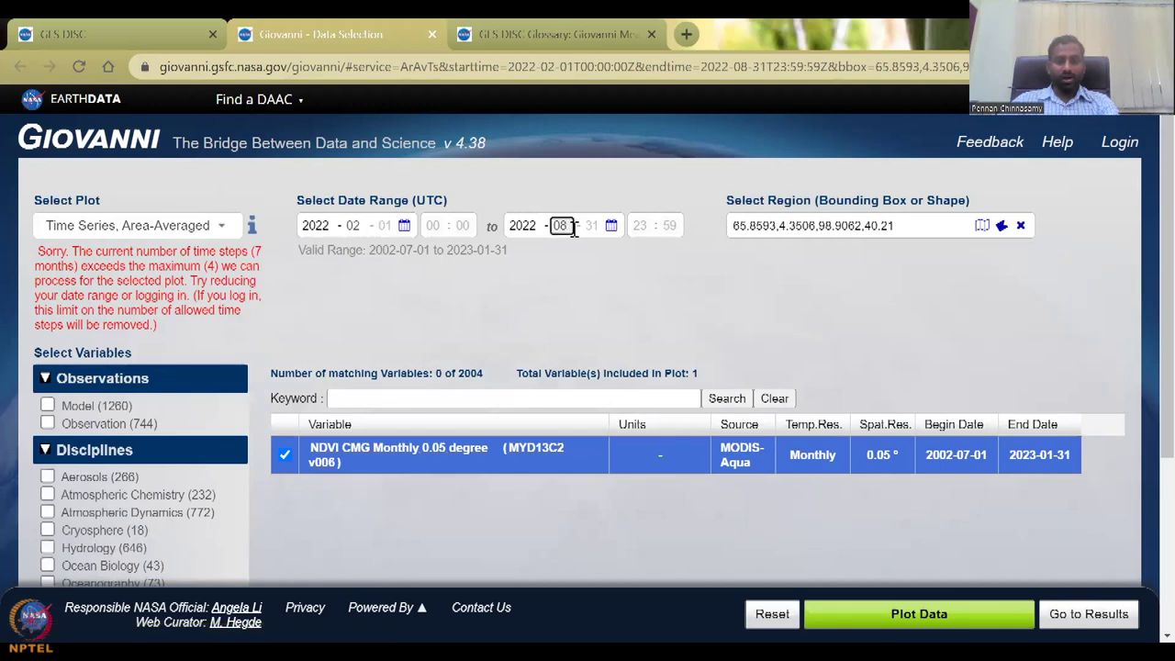
{"action": "type", "text": "05"}
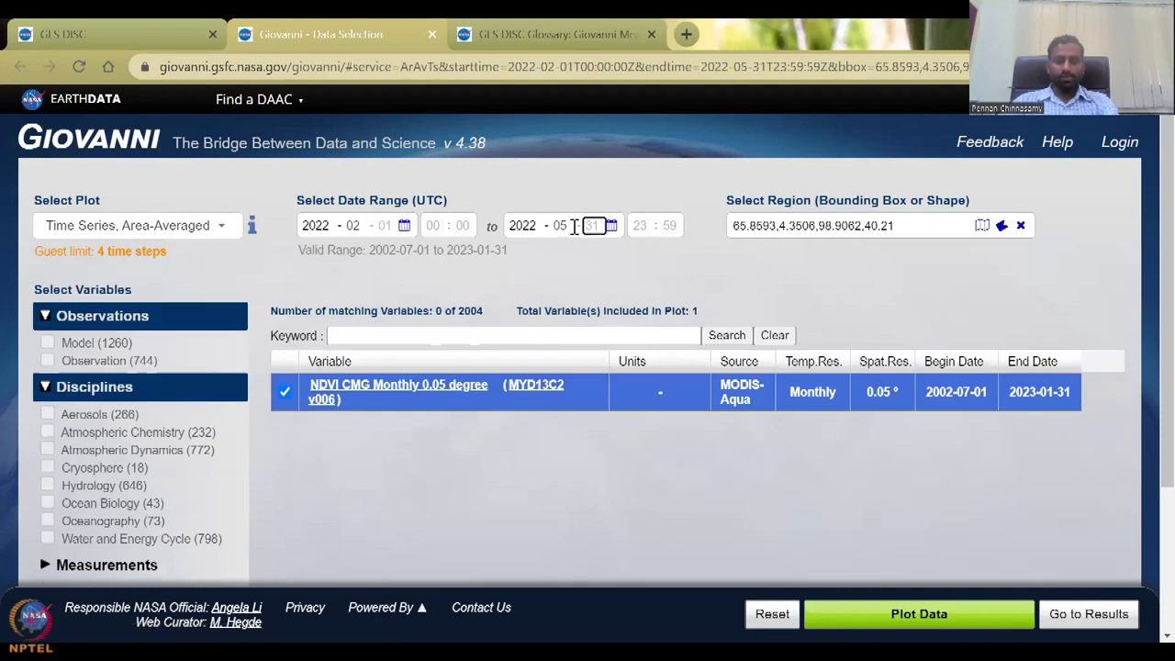
{"action": "left_click", "coordinate": [980, 613]}
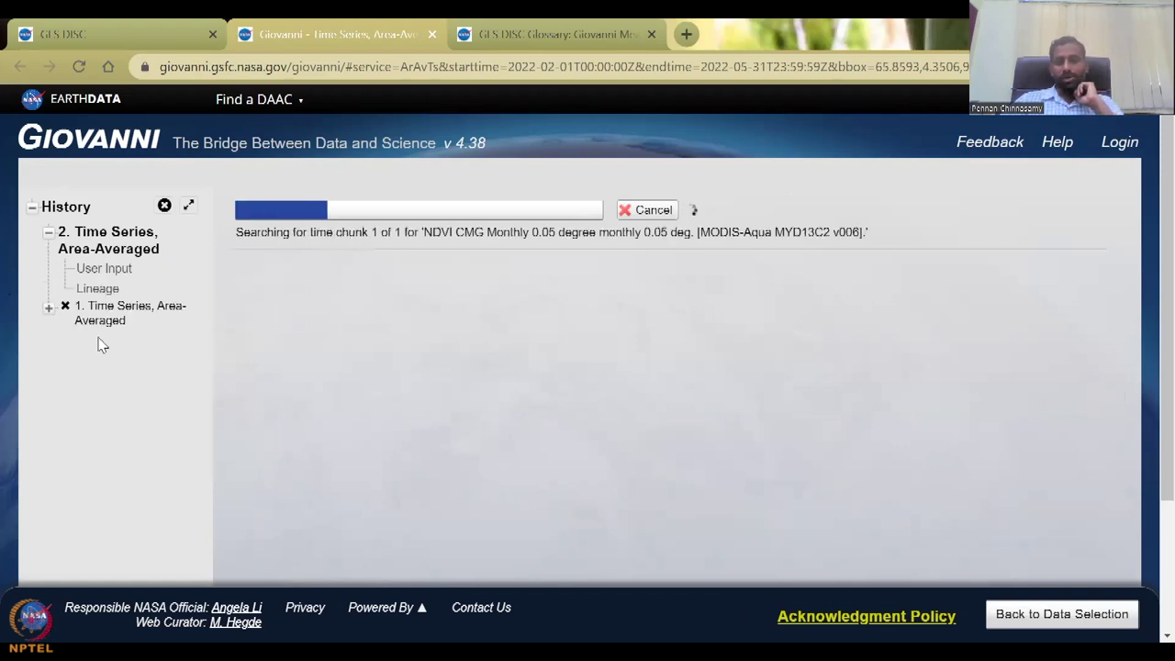
Step: Check the first time series' entries in the history and view the February to May 2022 NDVI plot
{"action": "left_click", "coordinate": [48, 308]}
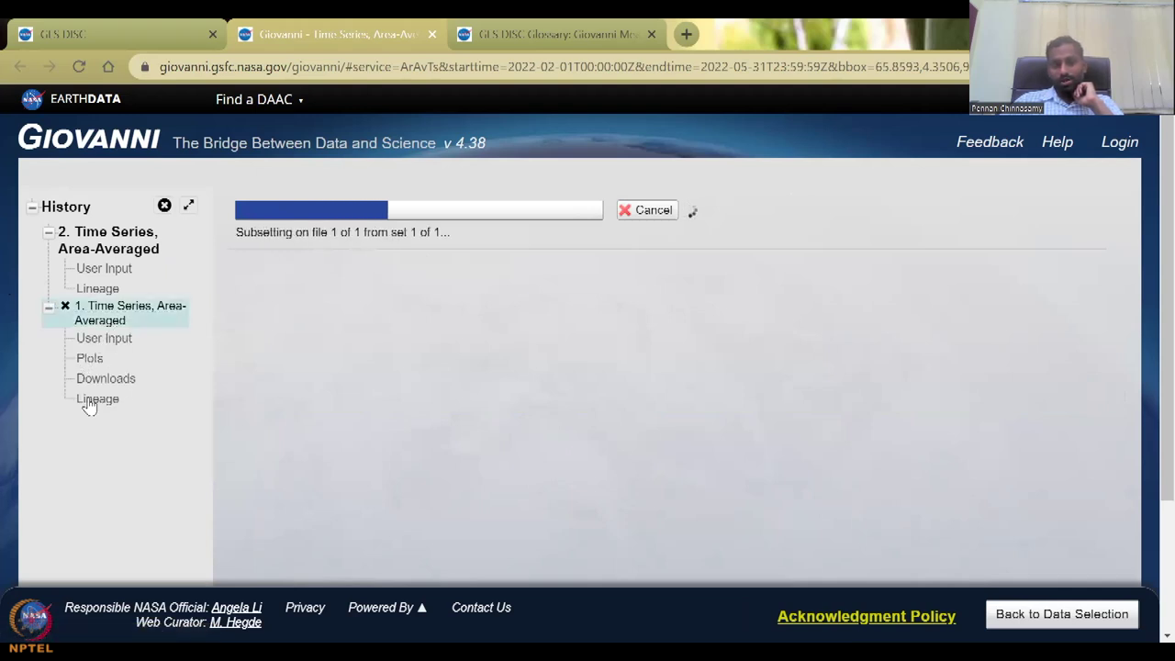
{"action": "left_click", "coordinate": [48, 310]}
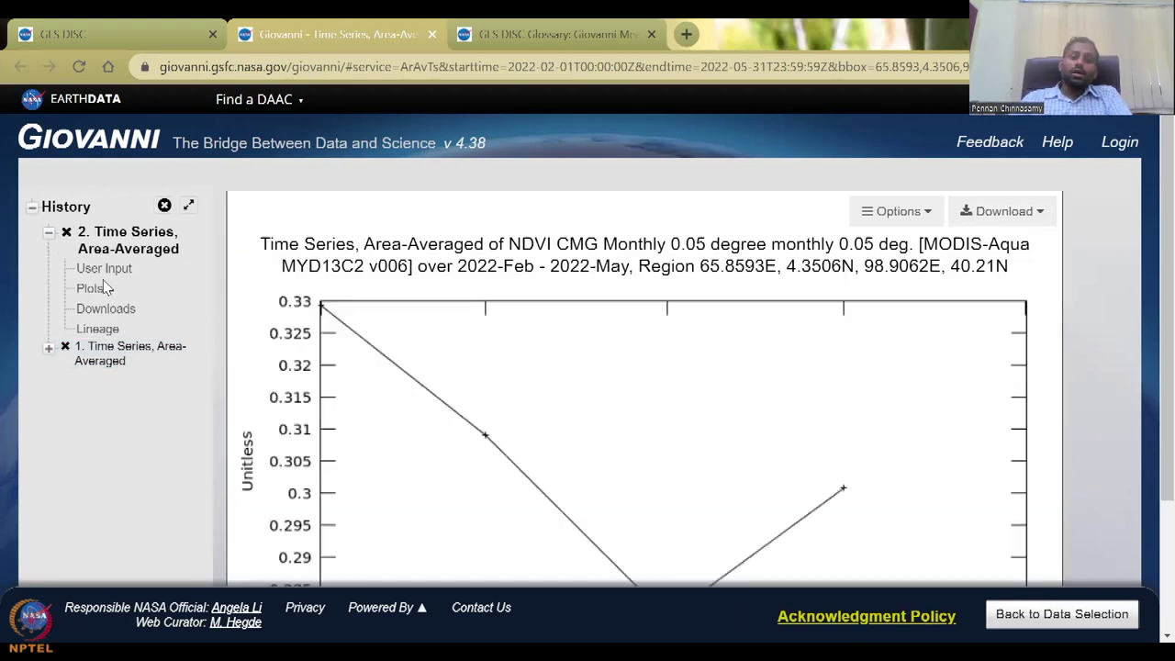
{"action": "scroll", "coordinate": [173, 380], "scroll_direction": "down", "scroll_amount": 1}
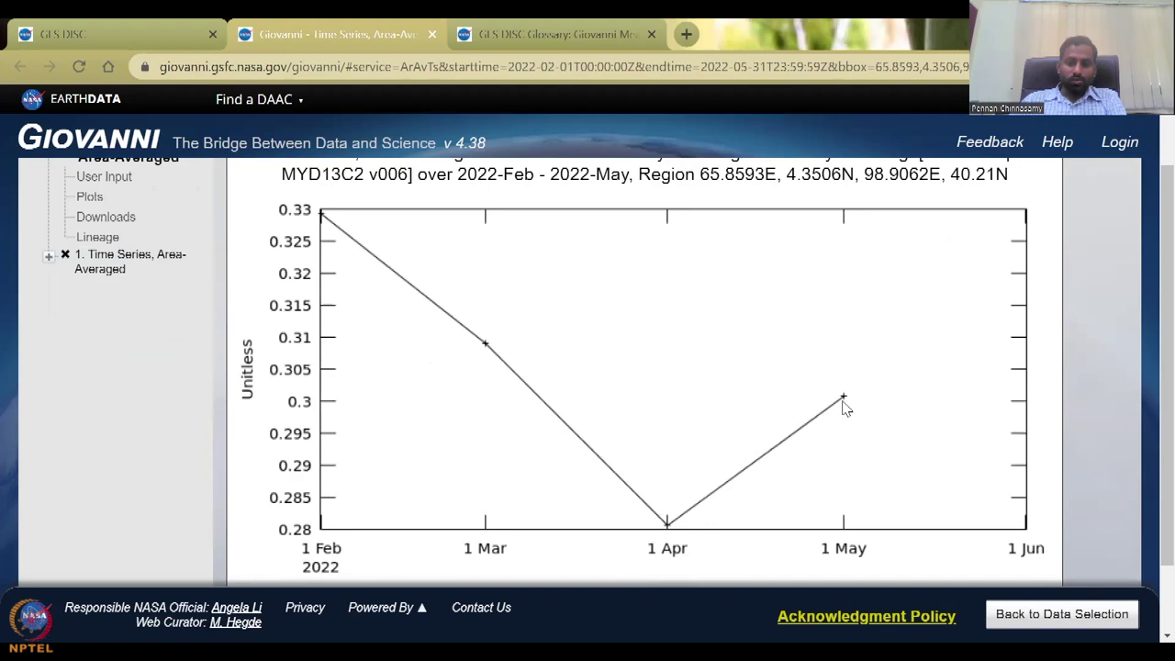
Step: Return to the data selection and open the map for choosing a new bounding box
{"action": "left_click", "coordinate": [1088, 617]}
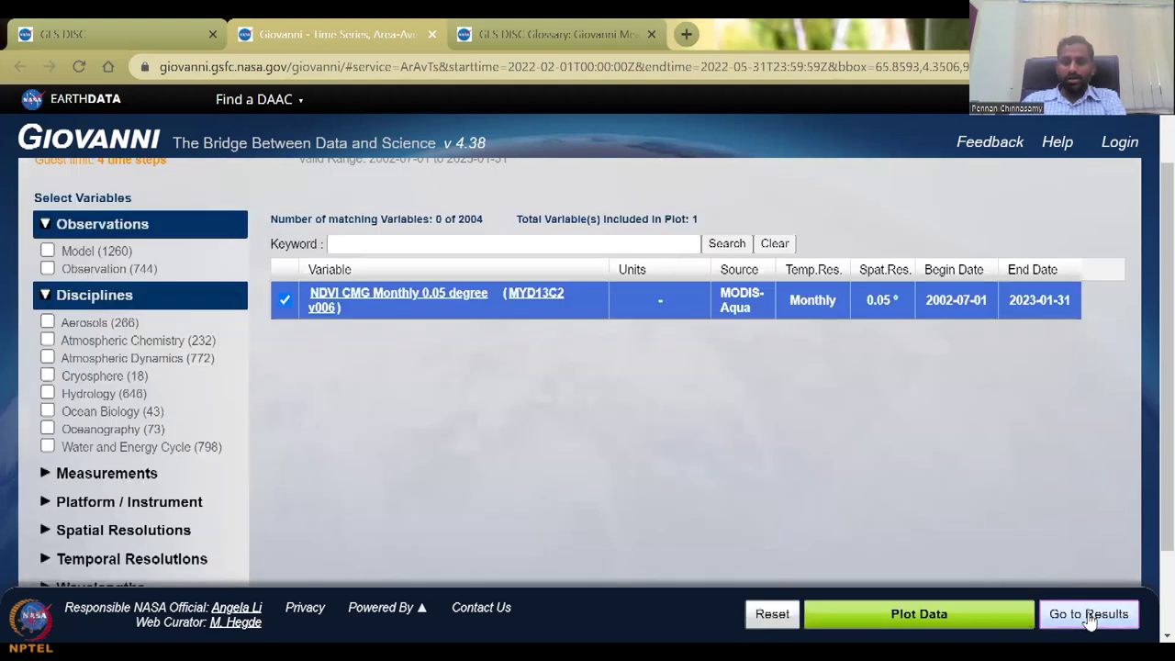
{"action": "scroll", "coordinate": [918, 257], "scroll_direction": "up", "scroll_amount": 1}
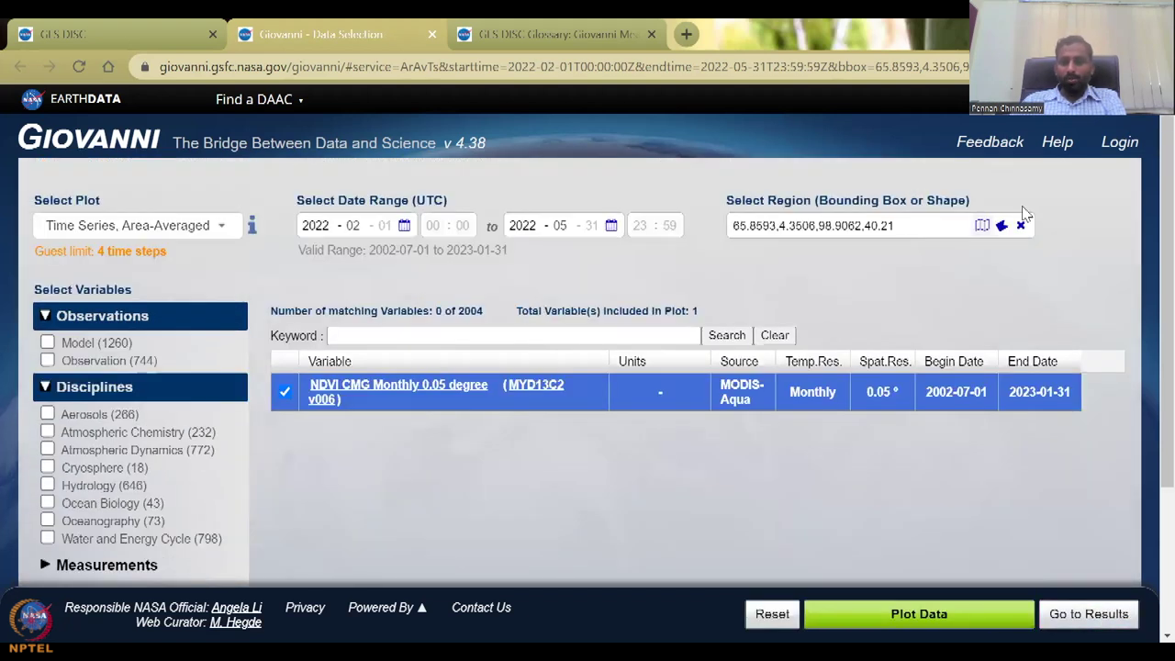
{"action": "left_click", "coordinate": [981, 228]}
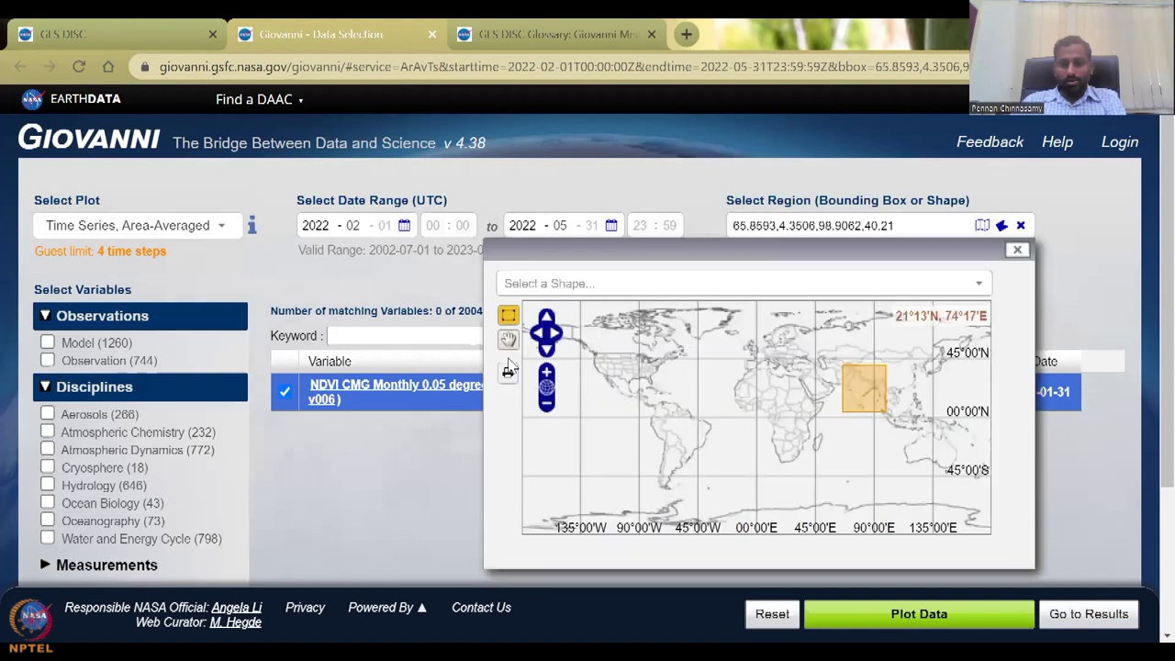
{"action": "left_click", "coordinate": [547, 374]}
{"action": "left_click", "coordinate": [547, 374]}
{"action": "left_click_drag", "start_coordinate": [856, 372], "coordinate": [535, 440]}
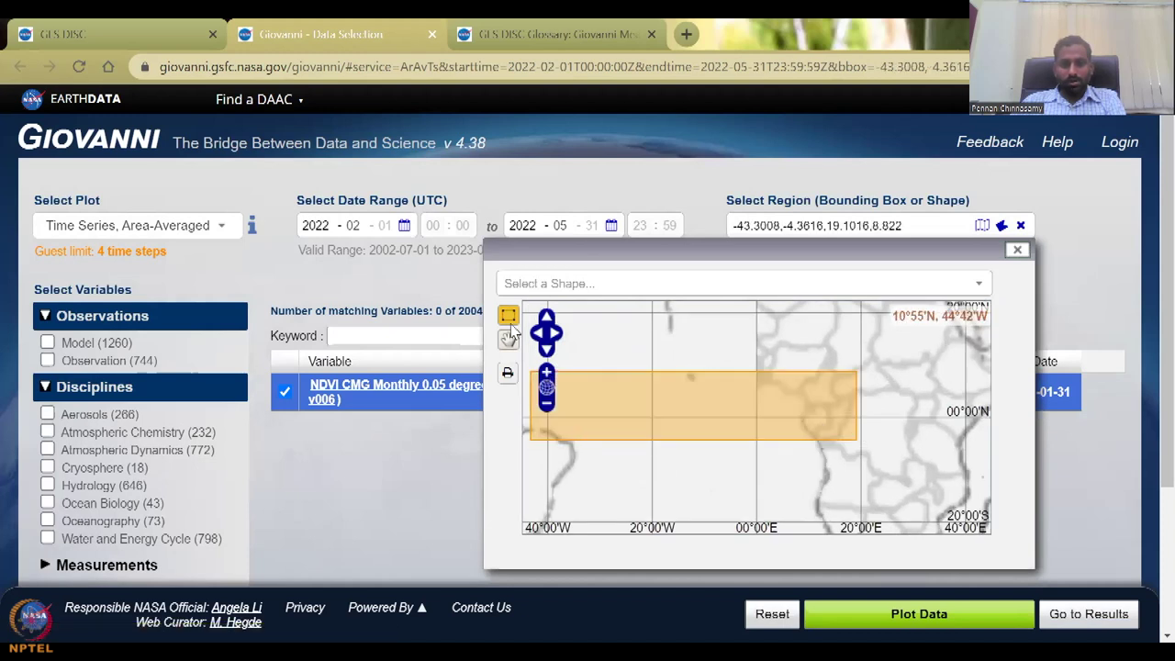
{"action": "left_click_drag", "start_coordinate": [933, 414], "coordinate": [798, 441]}
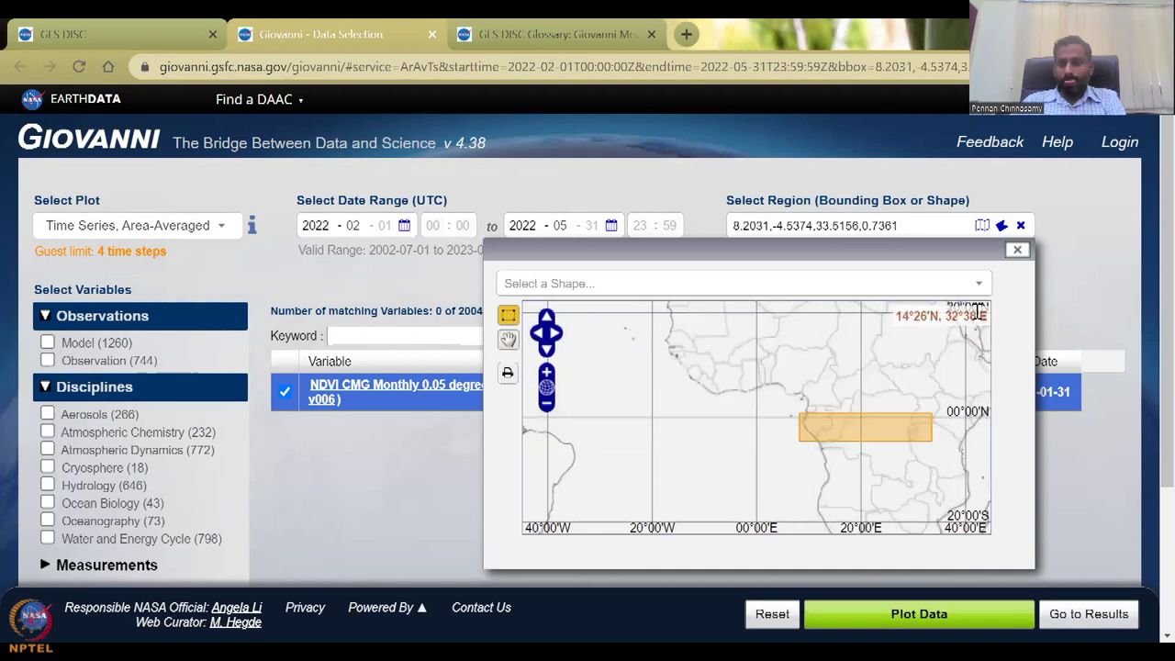
{"action": "left_click_drag", "start_coordinate": [979, 374], "coordinate": [816, 420]}
Step: Draw a bounding box inland of India's west coast, spanning about 73.9 to 76.0°E and 18.0 to 20.1°N, and close the map
{"action": "left_click", "coordinate": [507, 339]}
{"action": "left_click_drag", "start_coordinate": [953, 348], "coordinate": [542, 353]}
{"action": "left_click_drag", "start_coordinate": [751, 349], "coordinate": [751, 442]}
{"action": "scroll", "coordinate": [751, 441], "scroll_direction": "up", "scroll_amount": 4}
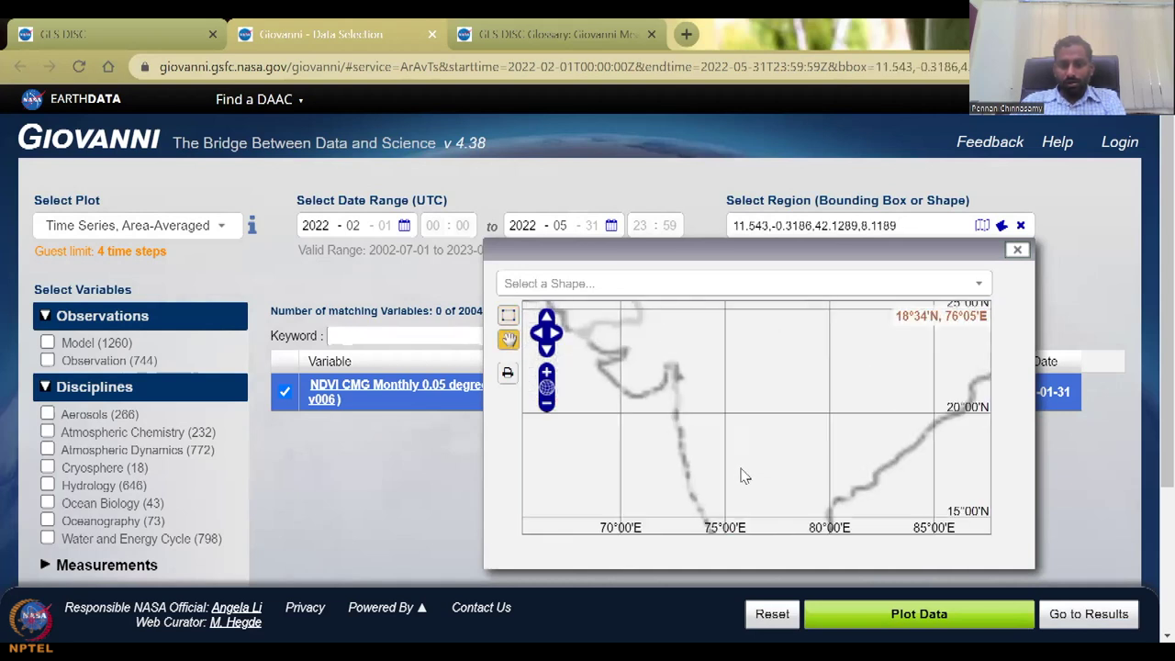
{"action": "scroll", "coordinate": [765, 413], "scroll_direction": "down", "scroll_amount": 3}
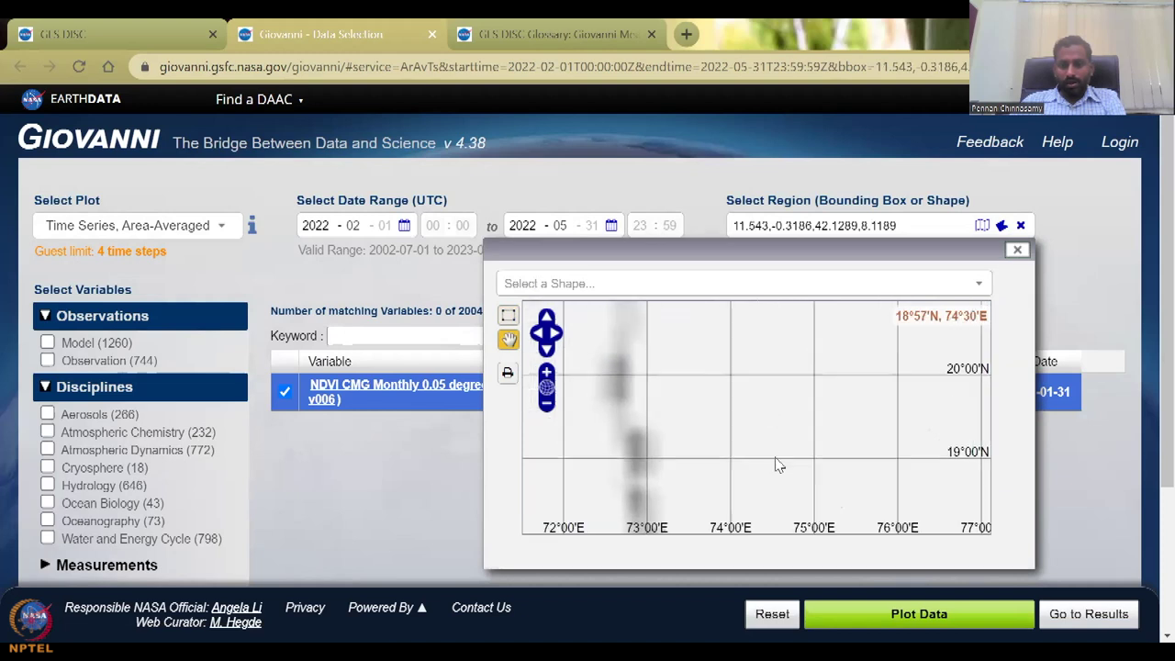
{"action": "left_click_drag", "start_coordinate": [841, 371], "coordinate": [829, 346]}
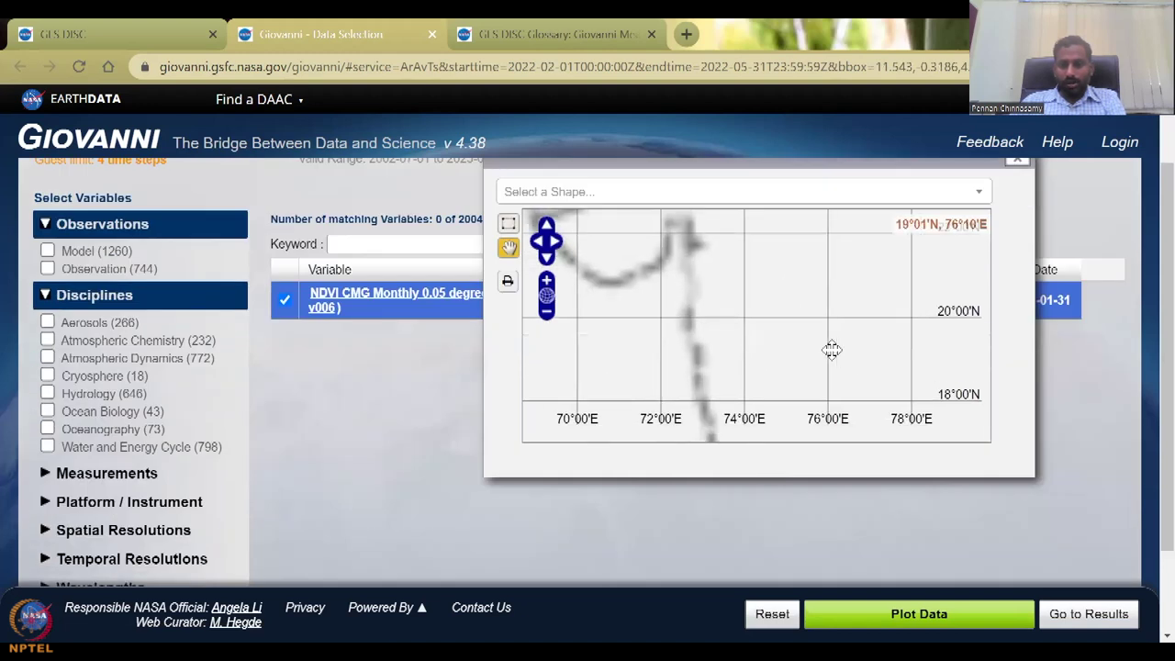
{"action": "left_click", "coordinate": [508, 224]}
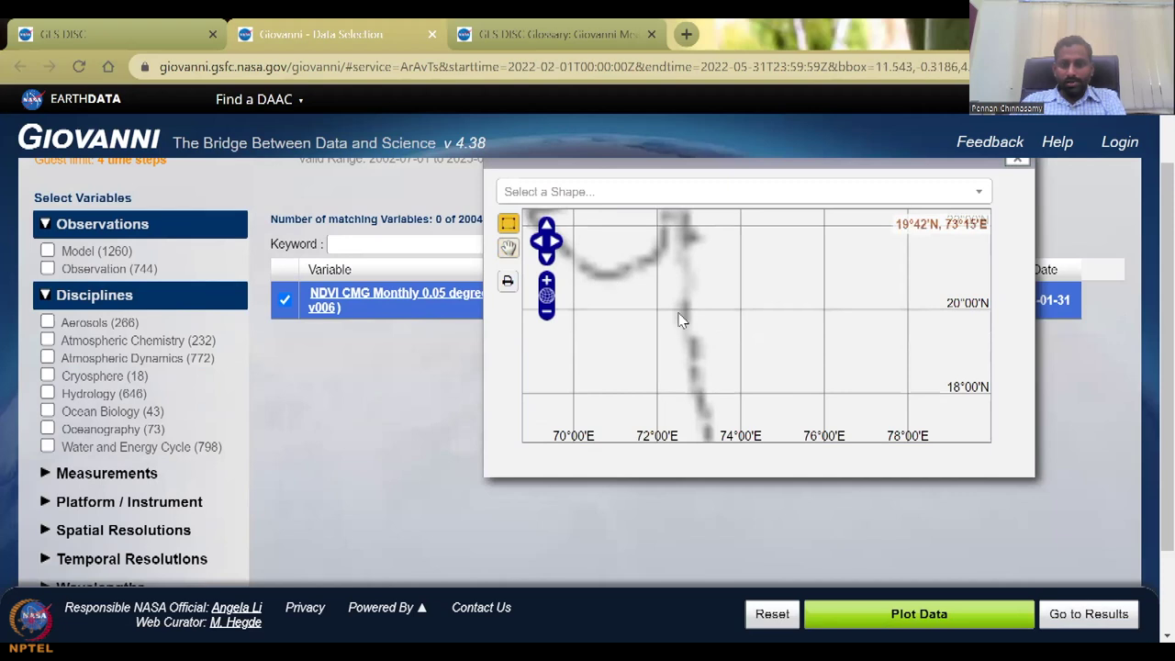
{"action": "left_click_drag", "start_coordinate": [737, 308], "coordinate": [826, 395]}
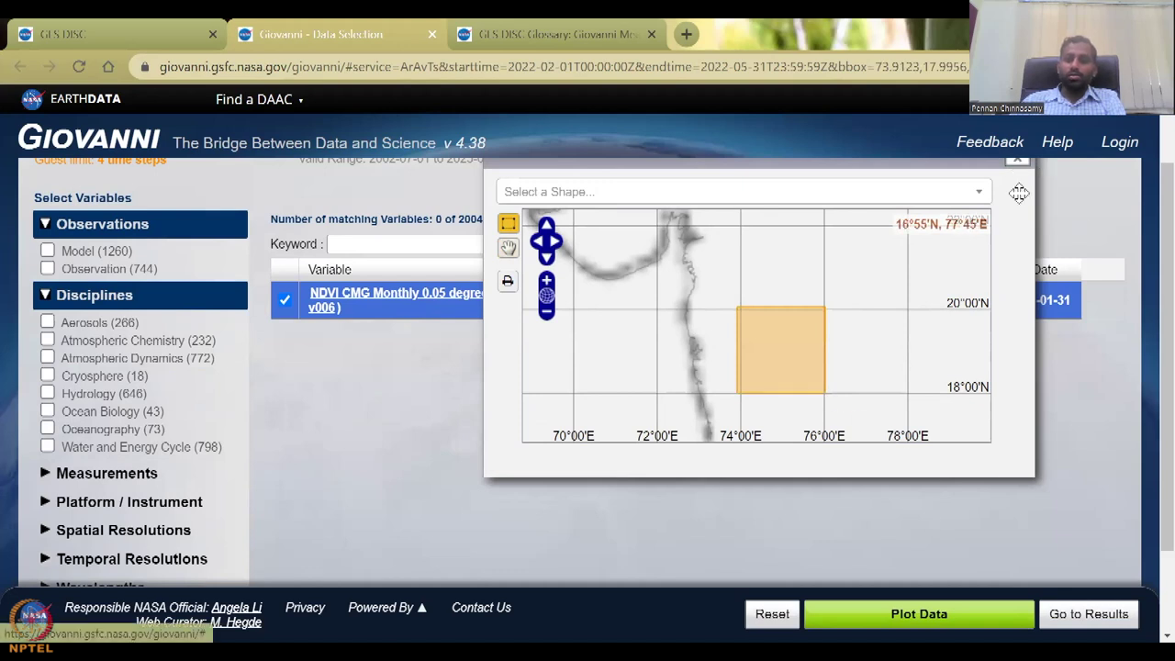
{"action": "scroll", "coordinate": [1010, 183], "scroll_direction": "up", "scroll_amount": 1}
{"action": "left_click", "coordinate": [982, 229]}
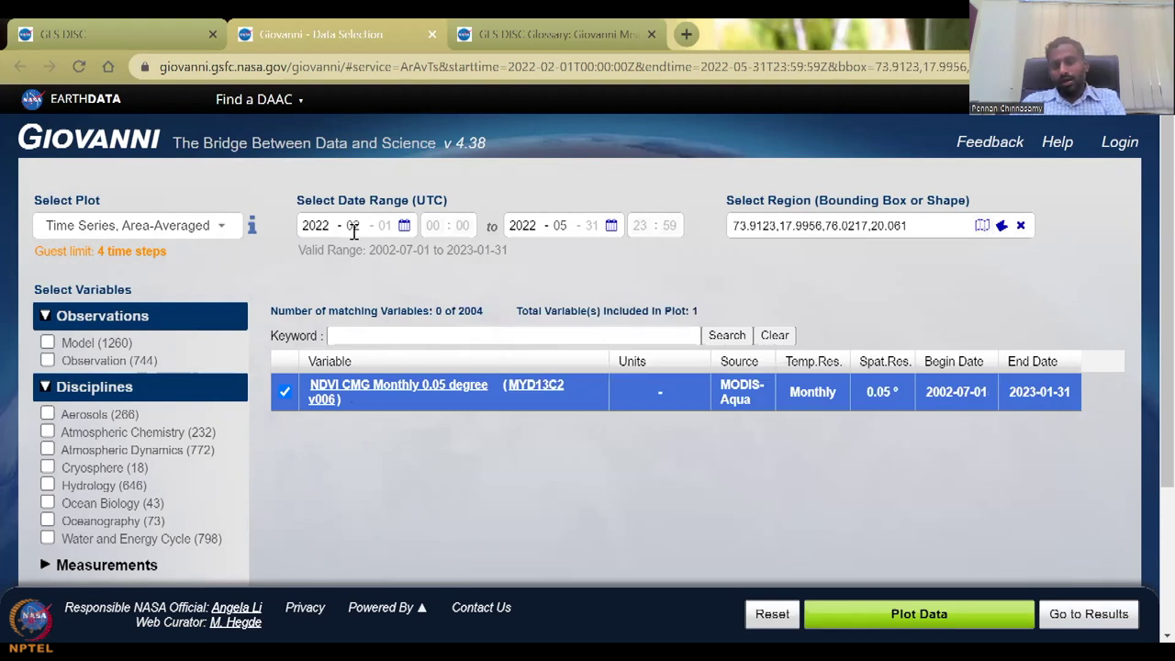
Step: Plot the area-averaged NDVI time series for the smaller region and review the February to May 2022 curve
{"action": "left_click", "coordinate": [987, 619]}
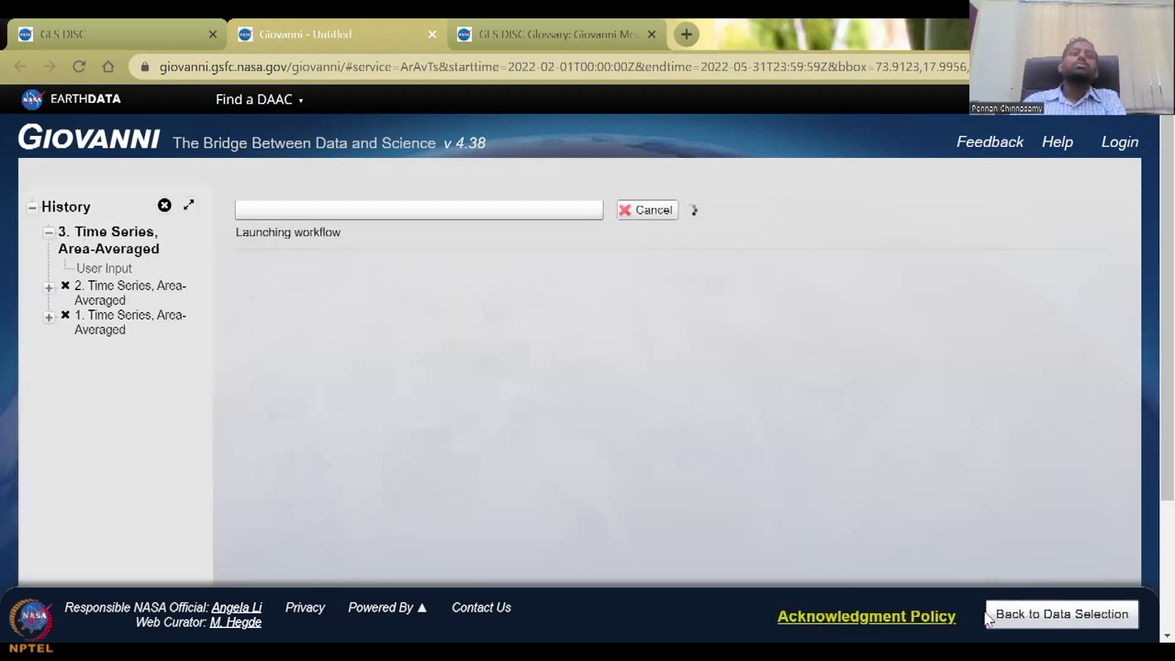
{"action": "left_click", "coordinate": [103, 253]}
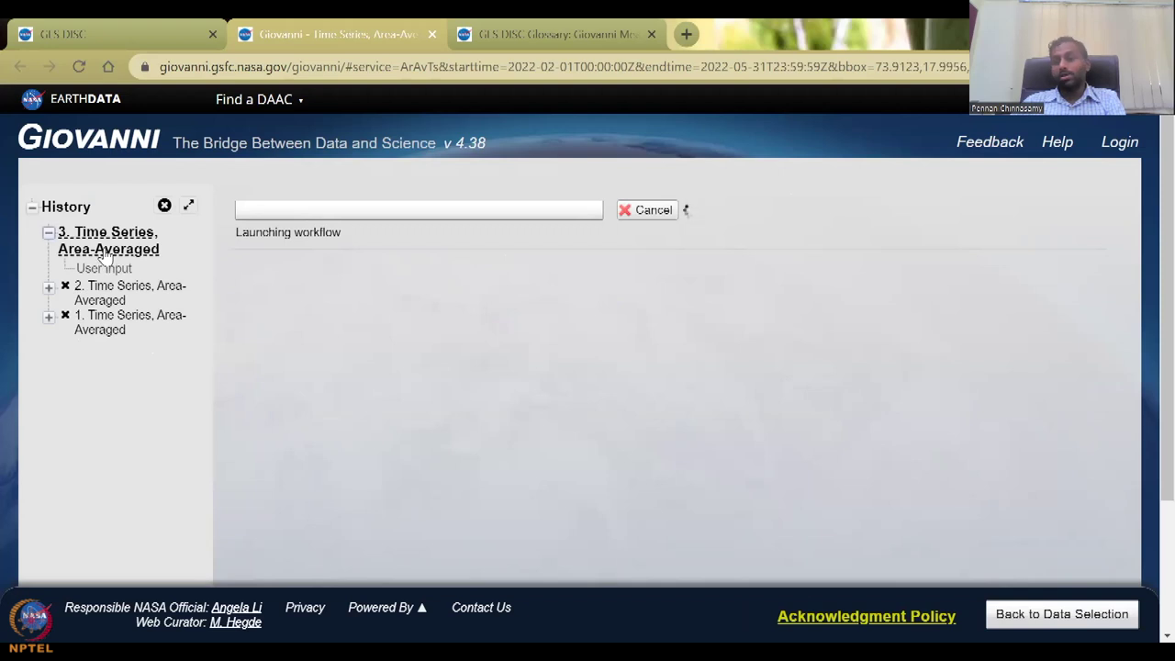
{"action": "mouse_move", "coordinate": [104, 259]}
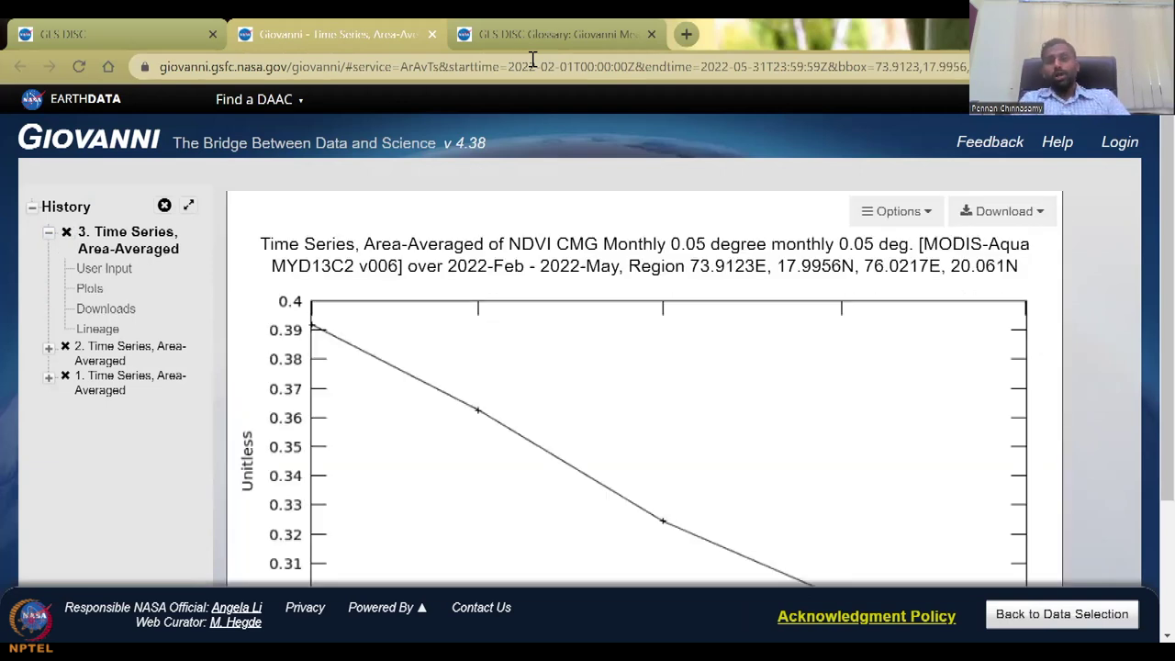
{"action": "scroll", "coordinate": [560, 275], "scroll_direction": "down", "scroll_amount": 2}
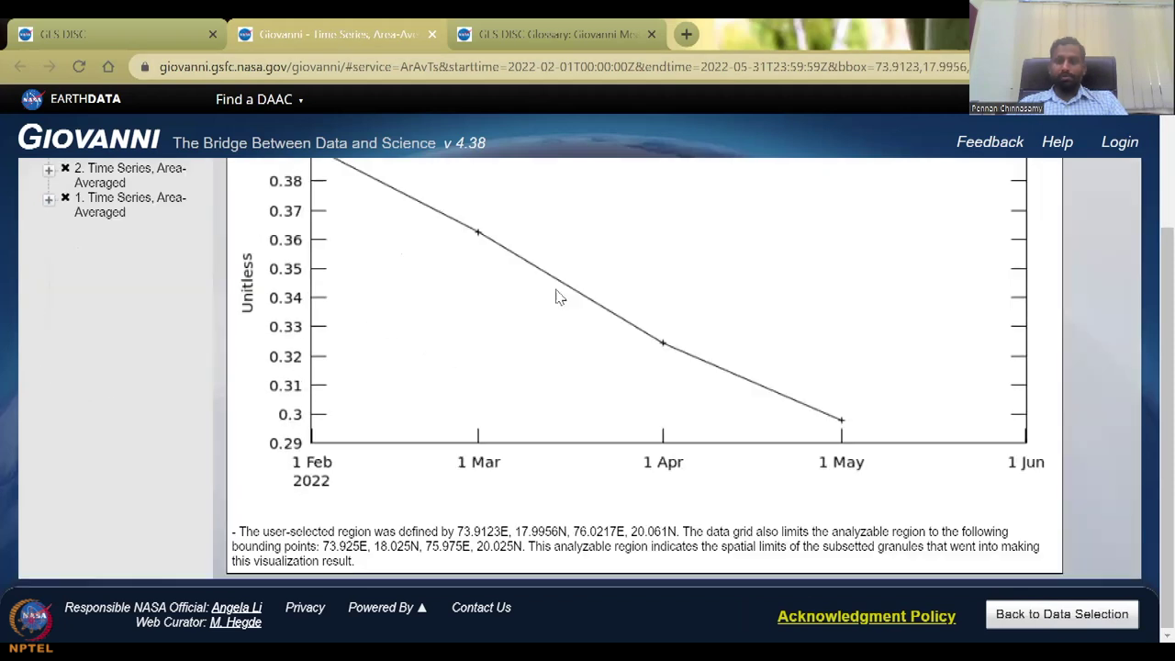
{"action": "scroll", "coordinate": [562, 323], "scroll_direction": "up", "scroll_amount": 1}
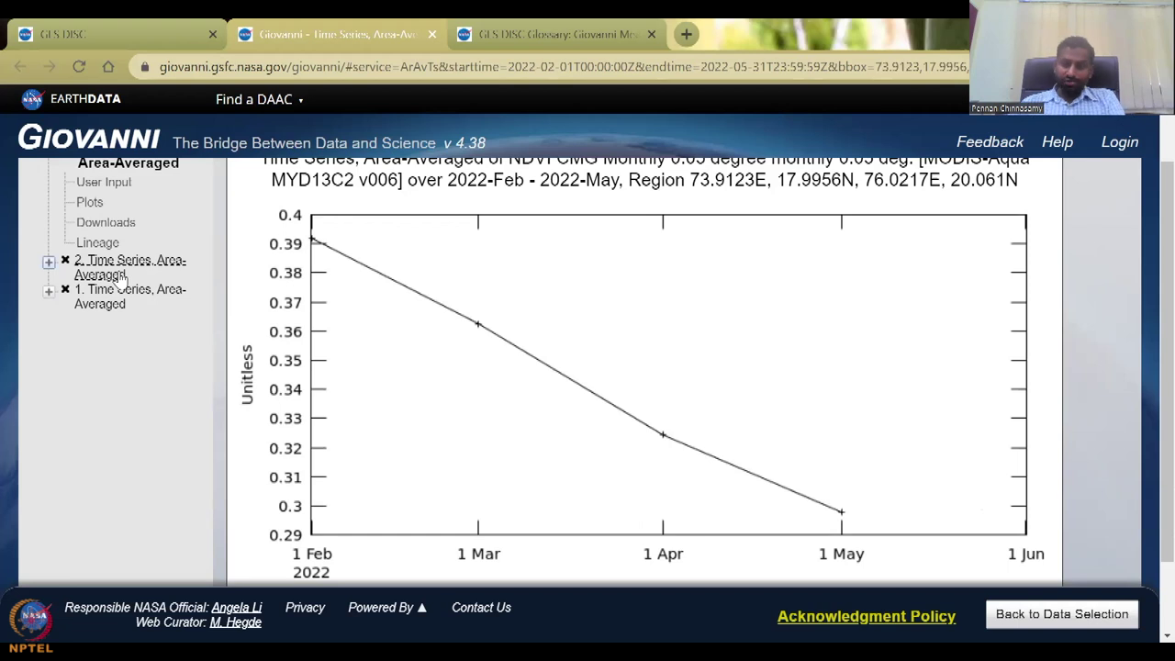
{"action": "scroll", "coordinate": [407, 349], "scroll_direction": "up", "scroll_amount": 2}
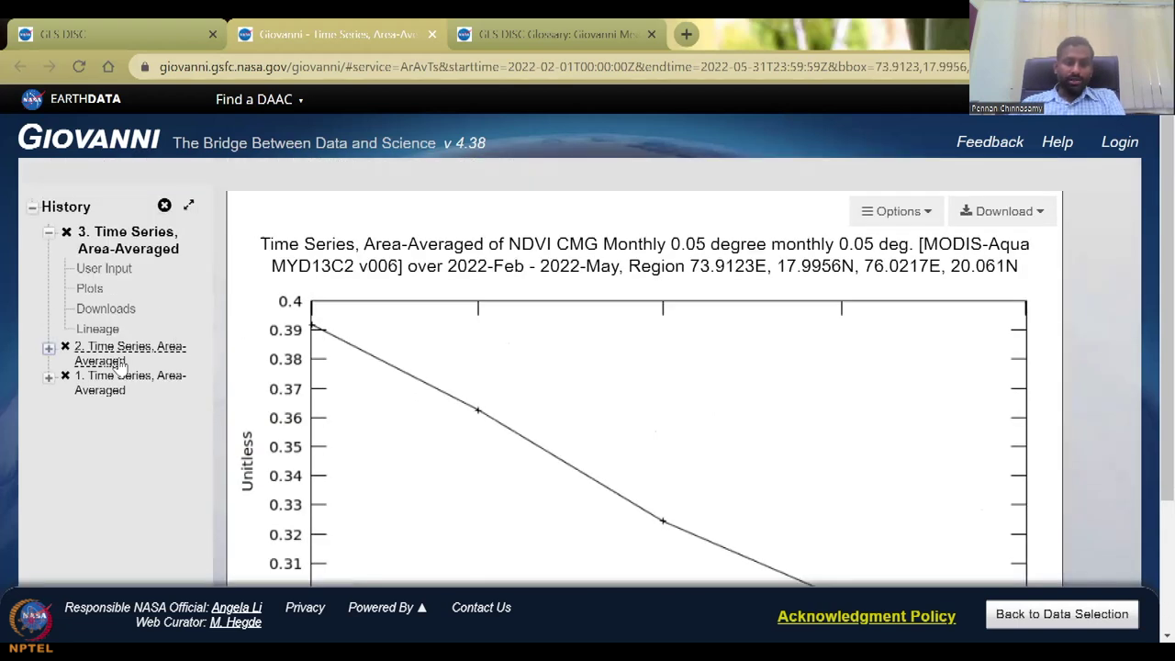
Step: View the May to August 2022 NDVI plot, then examine the February to May 2022 plot for the large India-wide region
{"action": "left_click", "coordinate": [117, 383]}
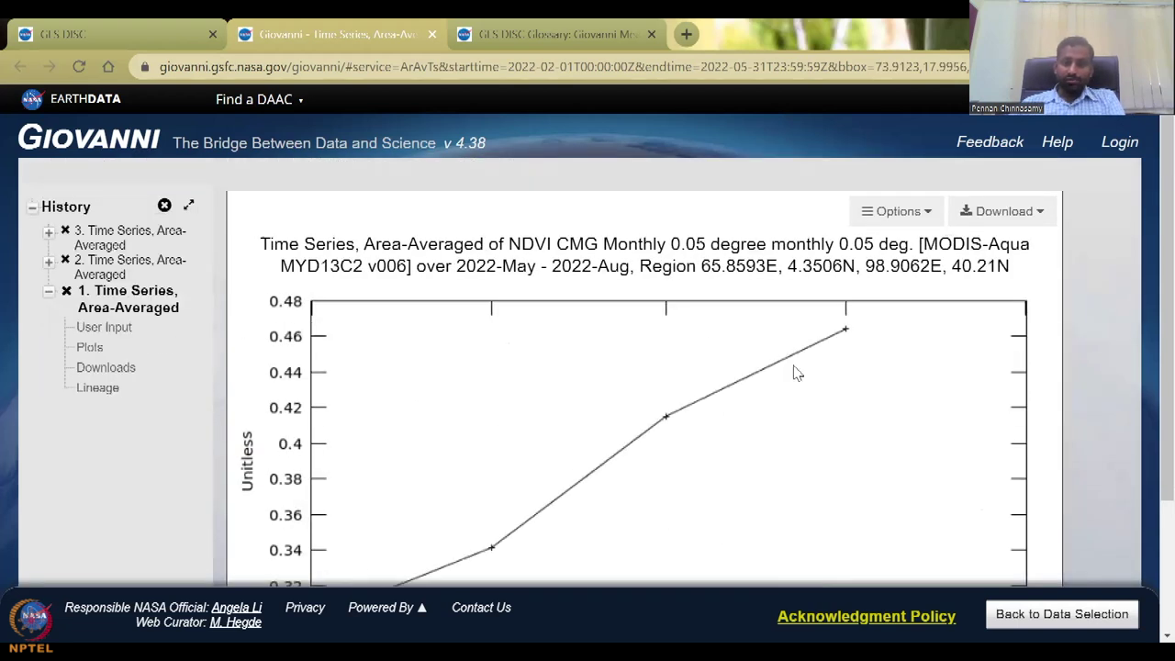
{"action": "left_click", "coordinate": [130, 276]}
{"action": "scroll", "coordinate": [658, 409], "scroll_direction": "down", "scroll_amount": 2}
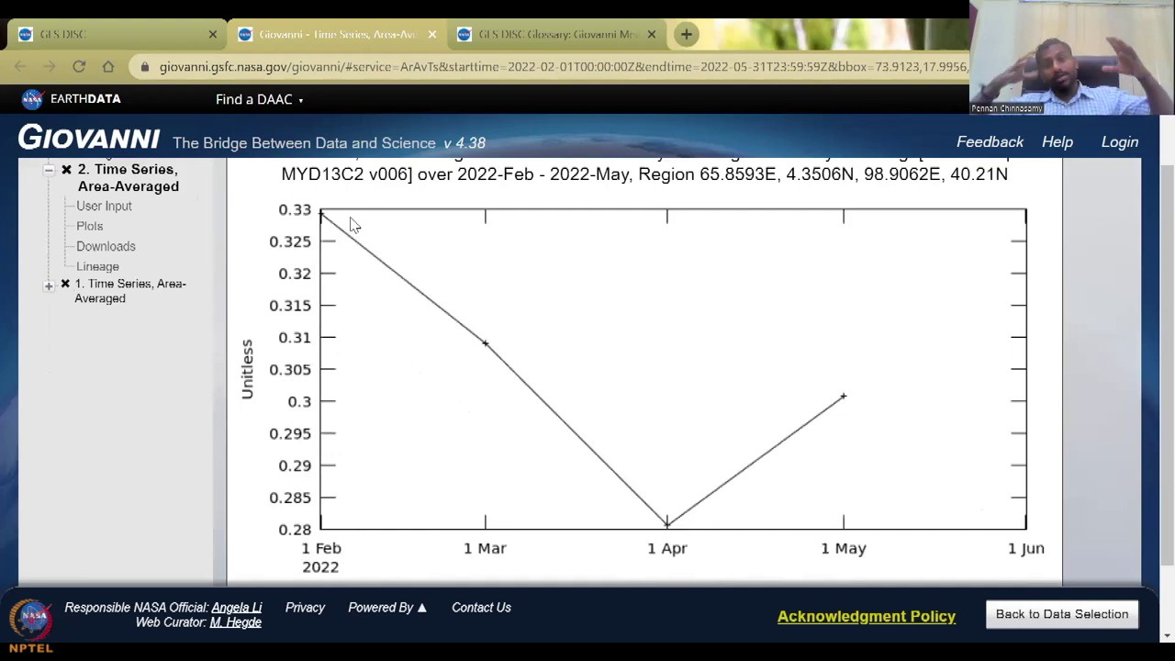
{"action": "scroll", "coordinate": [572, 490], "scroll_direction": "up", "scroll_amount": 1}
{"action": "scroll", "coordinate": [669, 501], "scroll_direction": "down", "scroll_amount": 1}
{"action": "scroll", "coordinate": [554, 480], "scroll_direction": "up", "scroll_amount": 1}
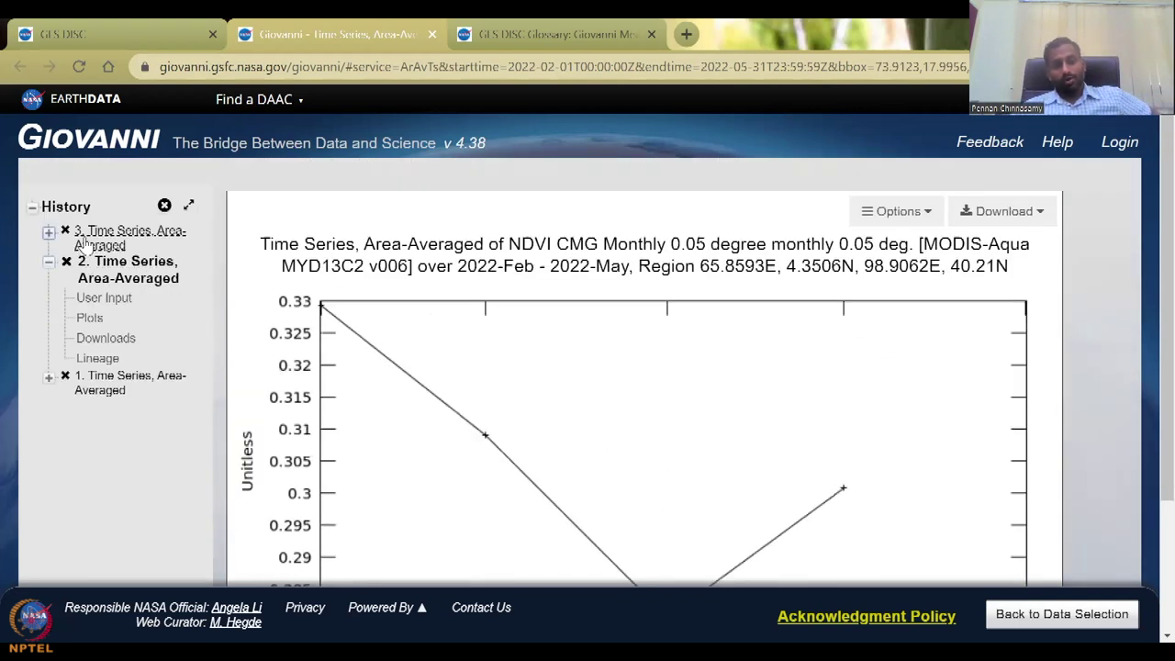
Step: Reopen the third time series and examine the smaller region's February to May 2022 NDVI curve and region notes
{"action": "left_click", "coordinate": [83, 243]}
{"action": "scroll", "coordinate": [472, 398], "scroll_direction": "down", "scroll_amount": 2}
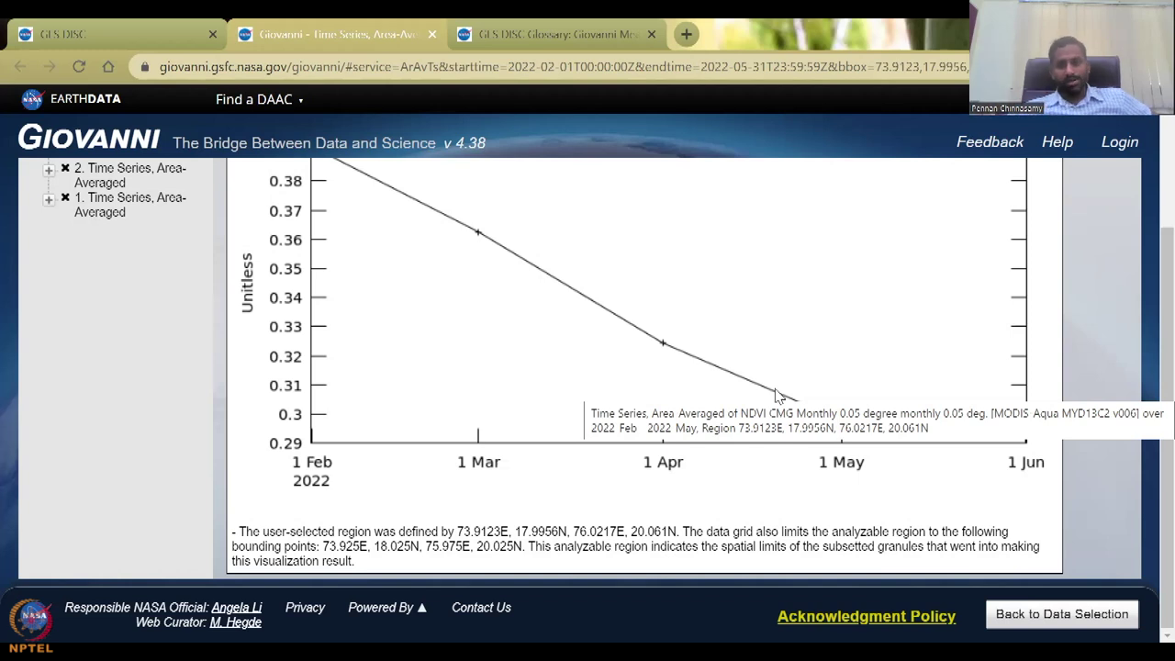
{"action": "scroll", "coordinate": [869, 422], "scroll_direction": "up", "scroll_amount": 2}
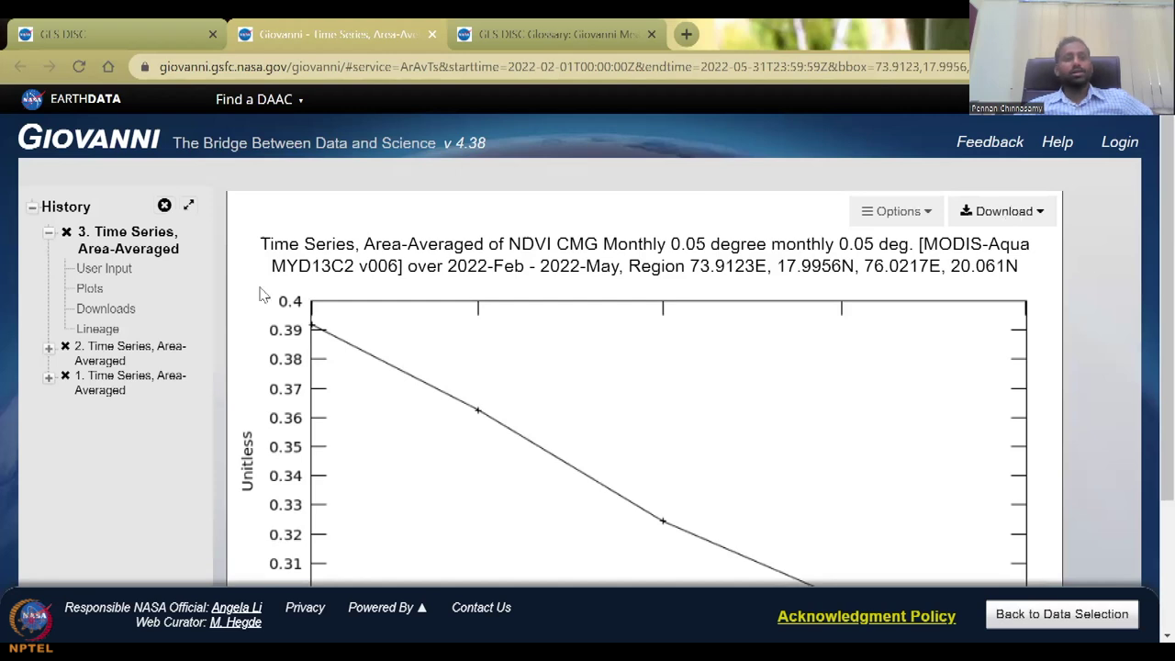
{"action": "scroll", "coordinate": [592, 284], "scroll_direction": "down", "scroll_amount": 3}
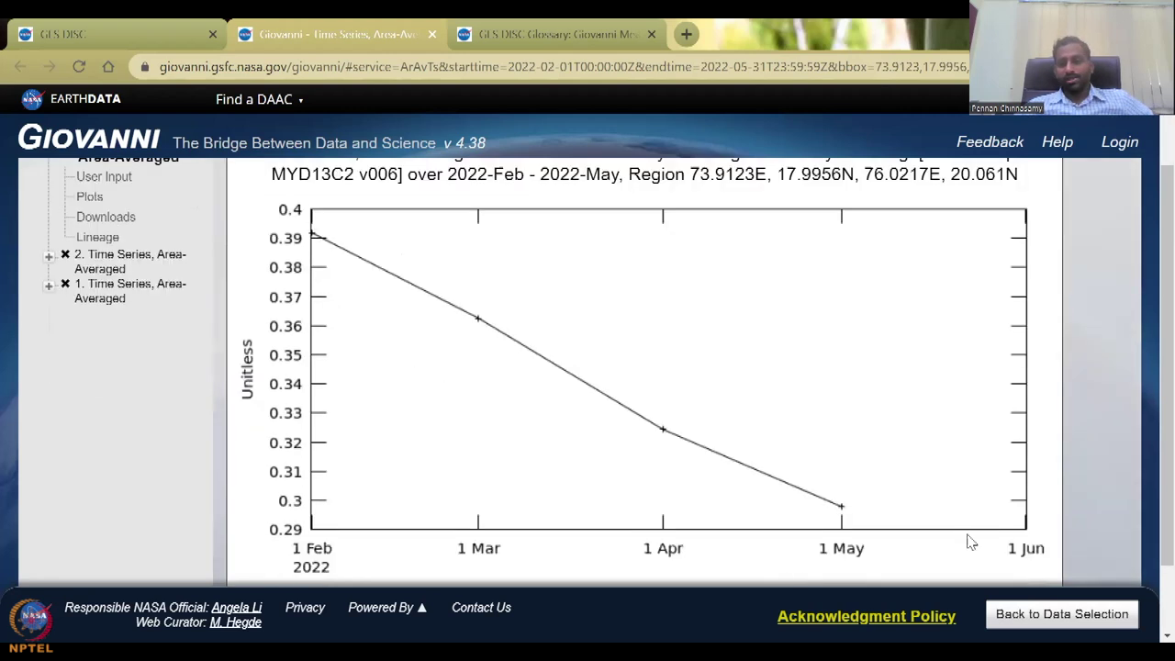
Step: Return to the data selection, change the plot type to Time Averaged Map, and plot the data for the same region and dates
{"action": "left_click", "coordinate": [1062, 614]}
{"action": "scroll", "coordinate": [229, 285], "scroll_direction": "up", "scroll_amount": 1}
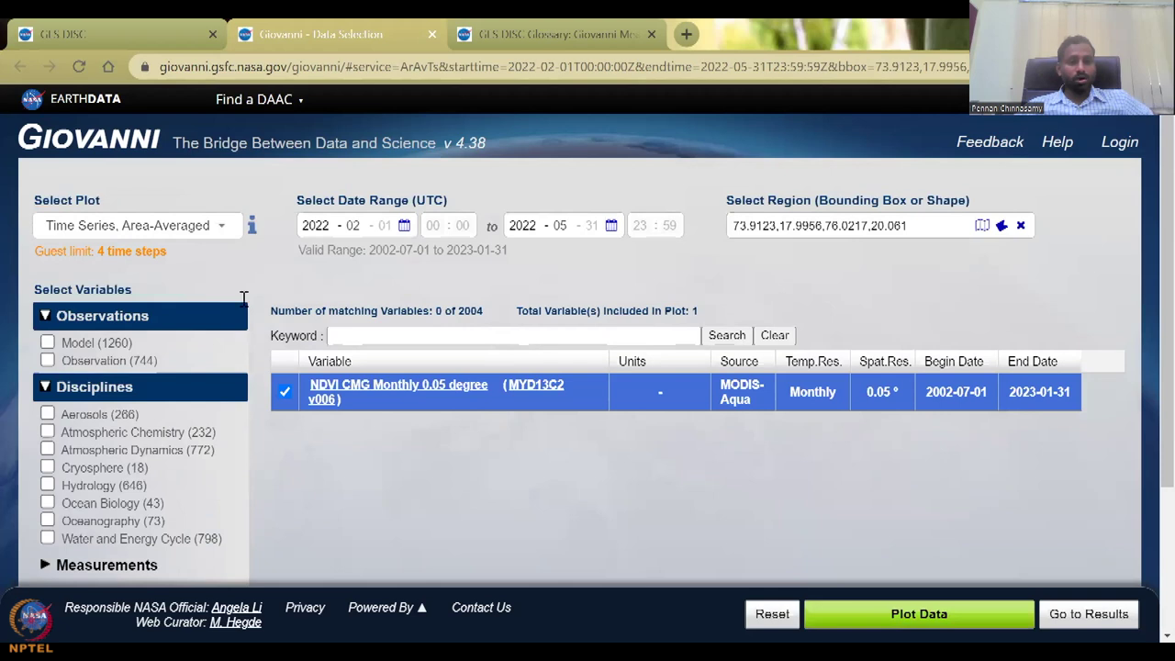
{"action": "left_click", "coordinate": [147, 229]}
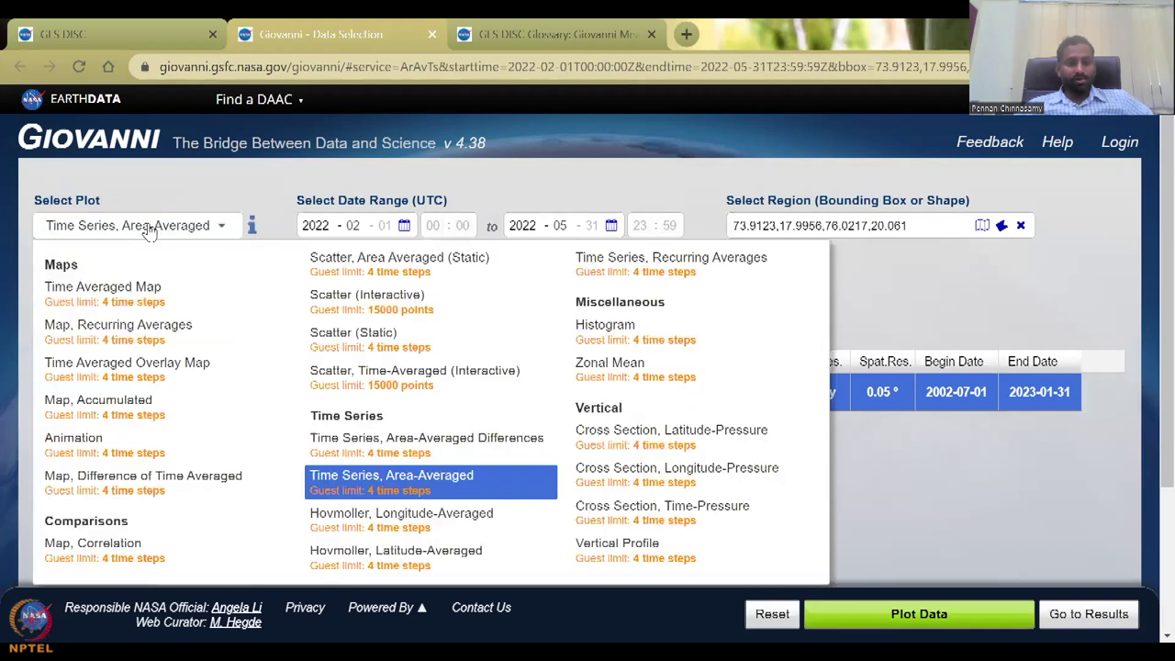
{"action": "left_click", "coordinate": [149, 291]}
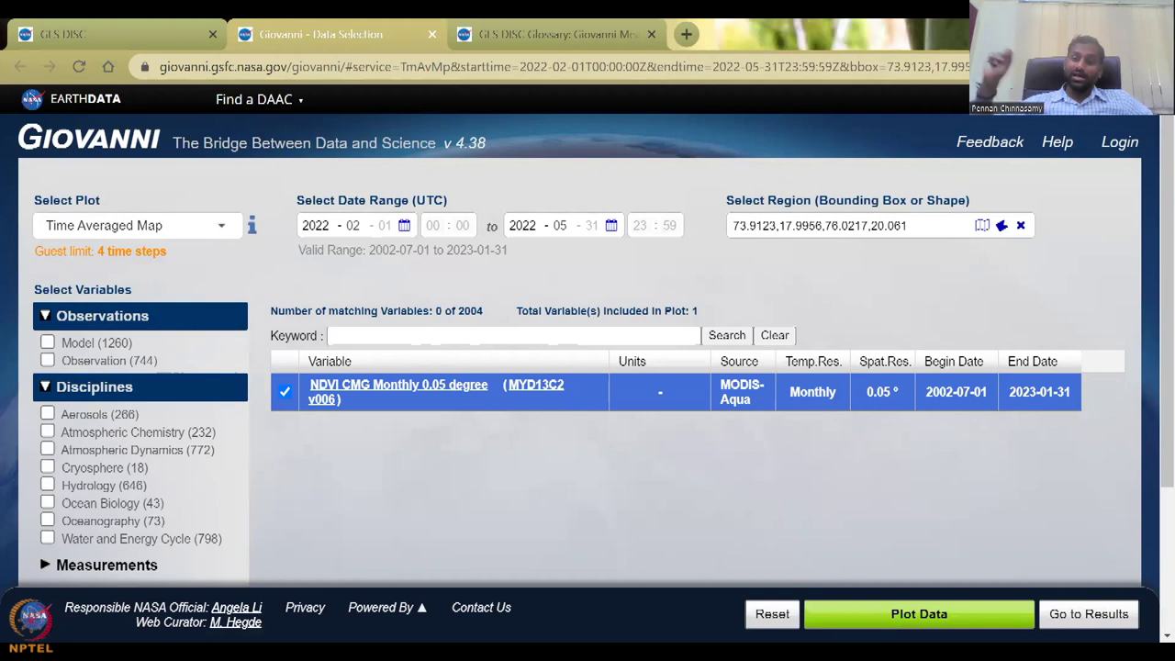
{"action": "left_click", "coordinate": [962, 615]}
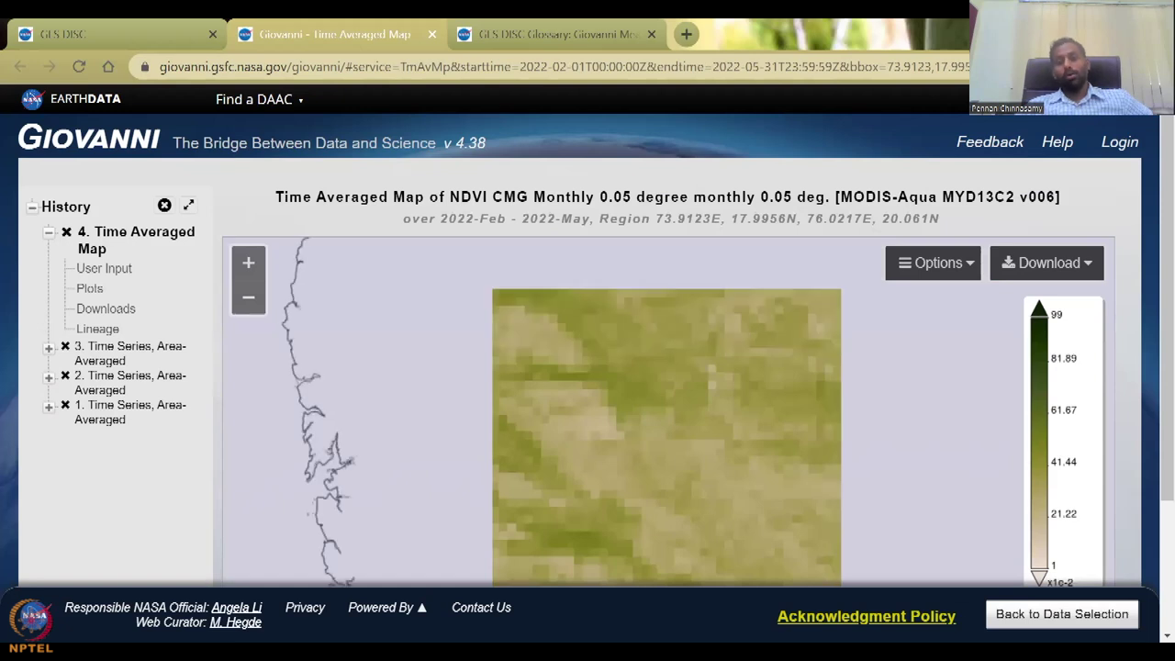
Step: Examine the NDVI pixels of the time-averaged map up close and compare the map with the third time series
{"action": "scroll", "coordinate": [734, 413], "scroll_direction": "down", "scroll_amount": 1}
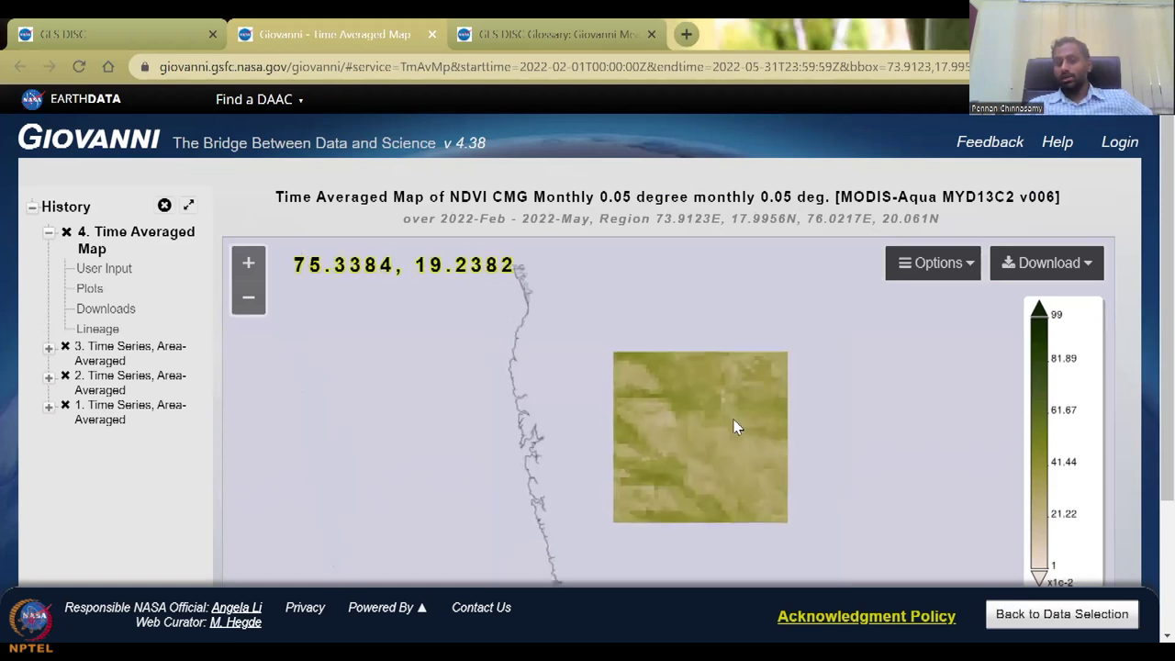
{"action": "scroll", "coordinate": [699, 485], "scroll_direction": "up", "scroll_amount": 1}
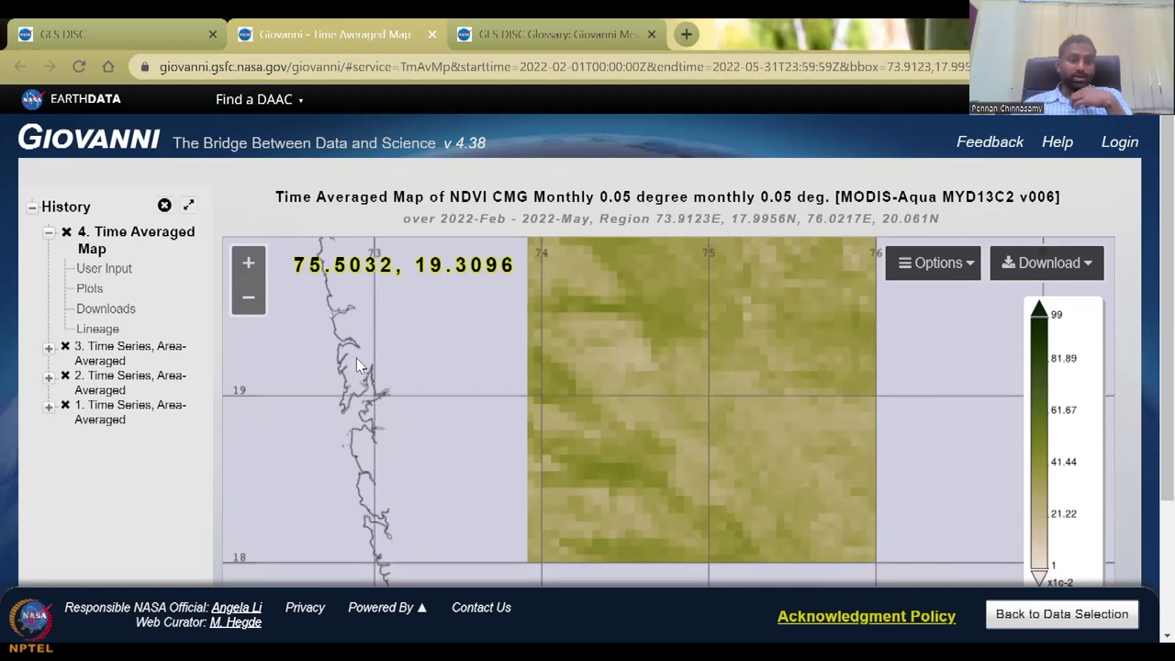
{"action": "left_click", "coordinate": [99, 350]}
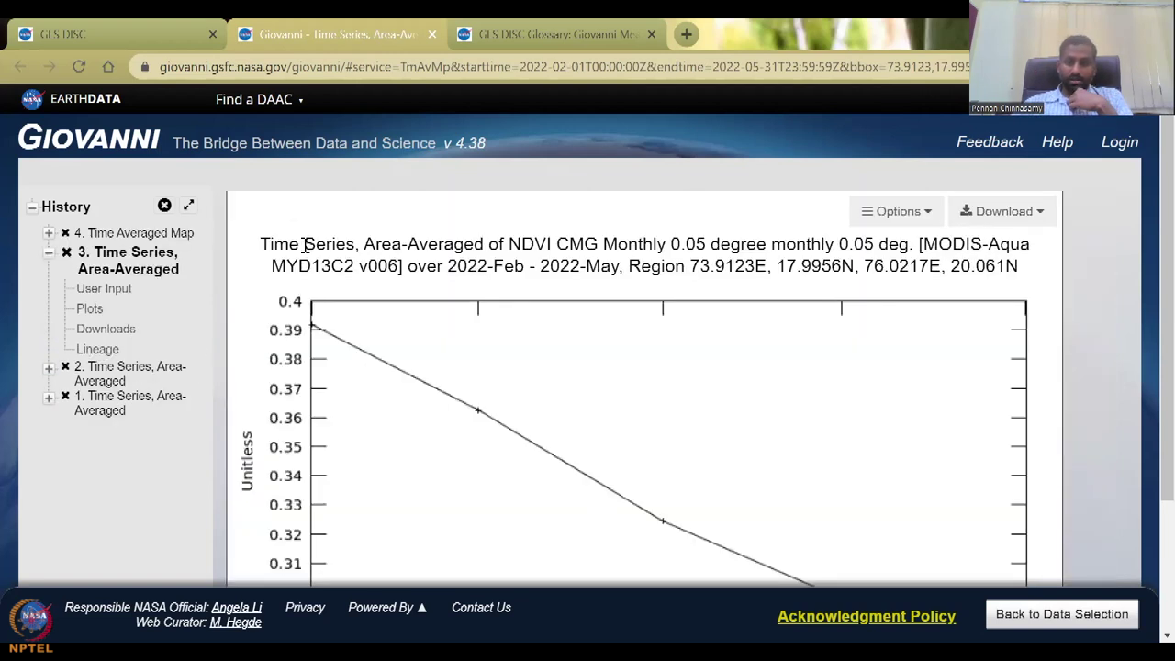
{"action": "left_click", "coordinate": [141, 235]}
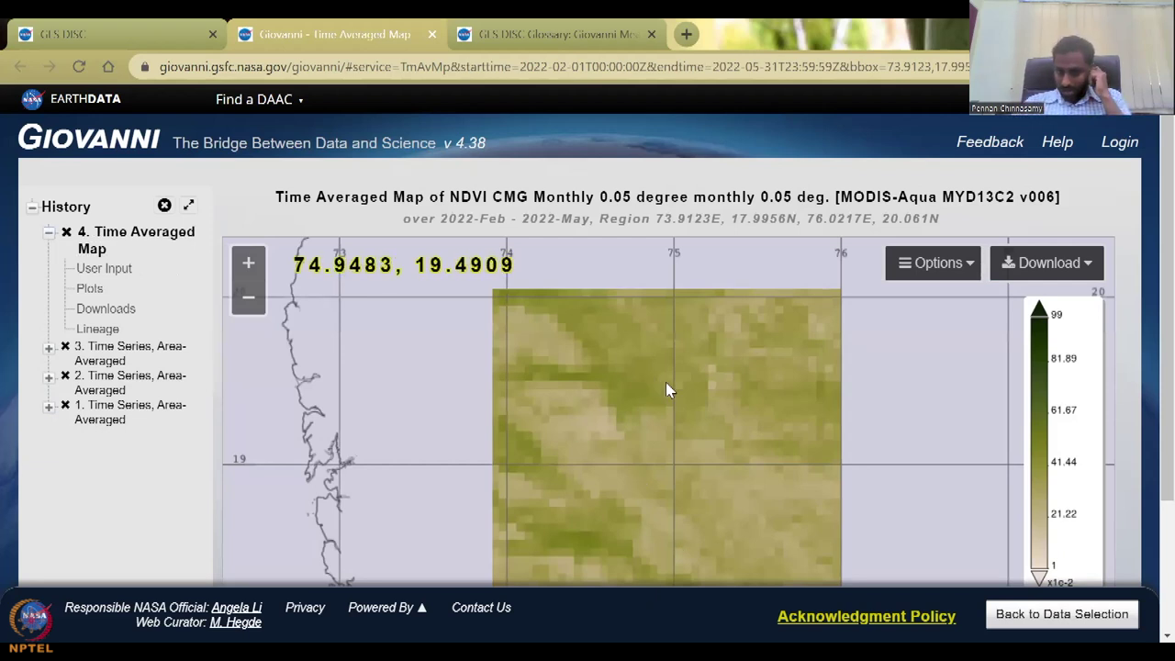
{"action": "scroll", "coordinate": [607, 396], "scroll_direction": "up", "scroll_amount": 3}
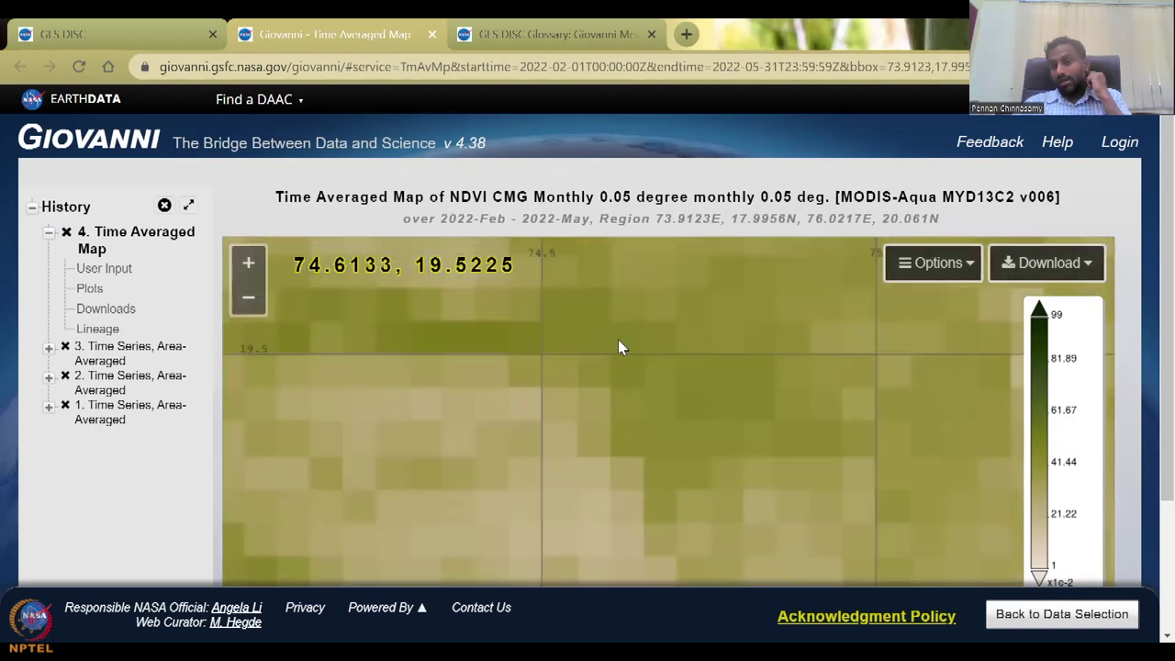
{"action": "scroll", "coordinate": [618, 346], "scroll_direction": "down", "scroll_amount": 3}
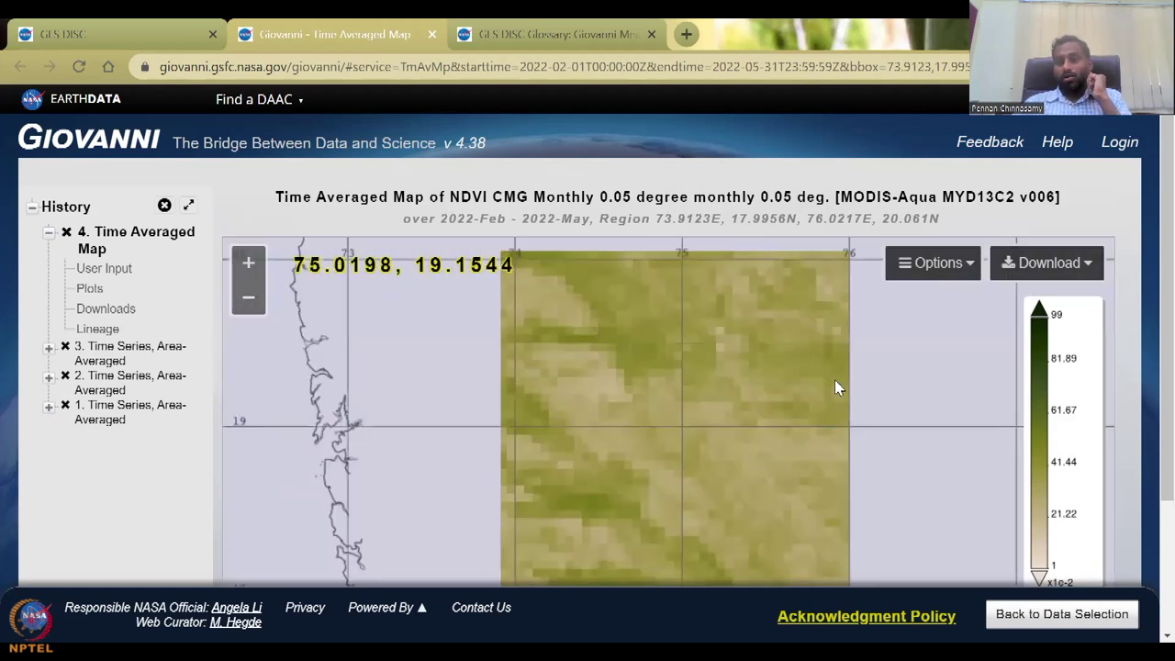
Step: Try to download the time-averaged NDVI map as NetCDF, and cancel the Earthdata sign-in
{"action": "left_click", "coordinate": [1046, 264]}
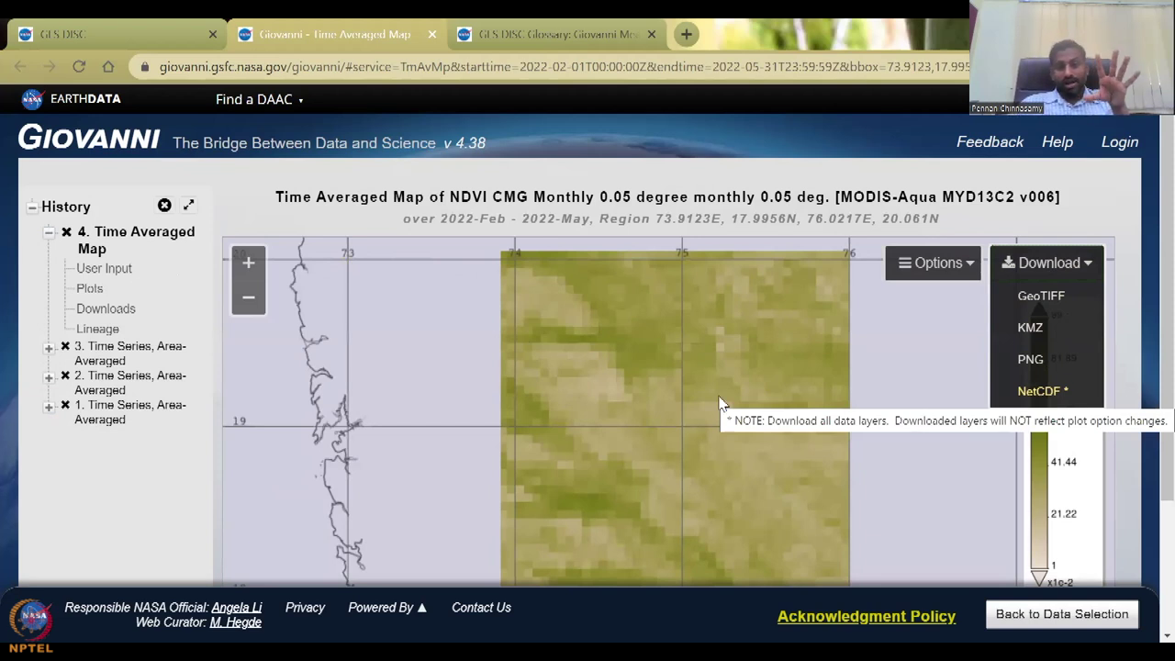
{"action": "scroll", "coordinate": [725, 409], "scroll_direction": "down", "scroll_amount": 1}
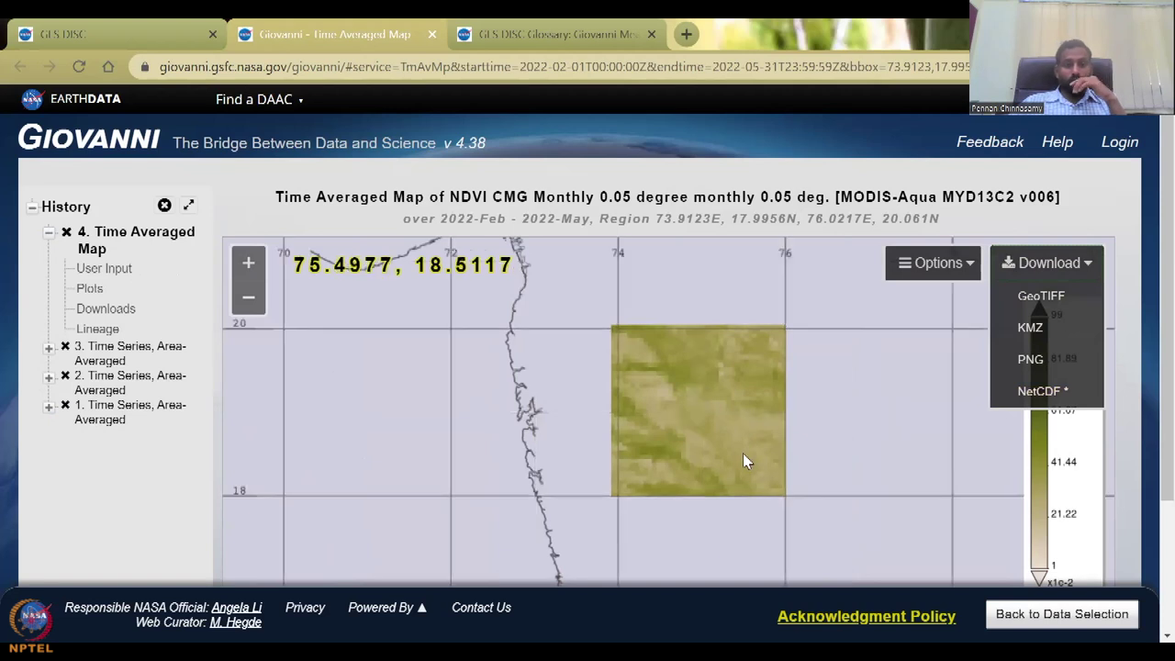
{"action": "scroll", "coordinate": [743, 453], "scroll_direction": "up", "scroll_amount": 1}
{"action": "left_click", "coordinate": [1038, 391]}
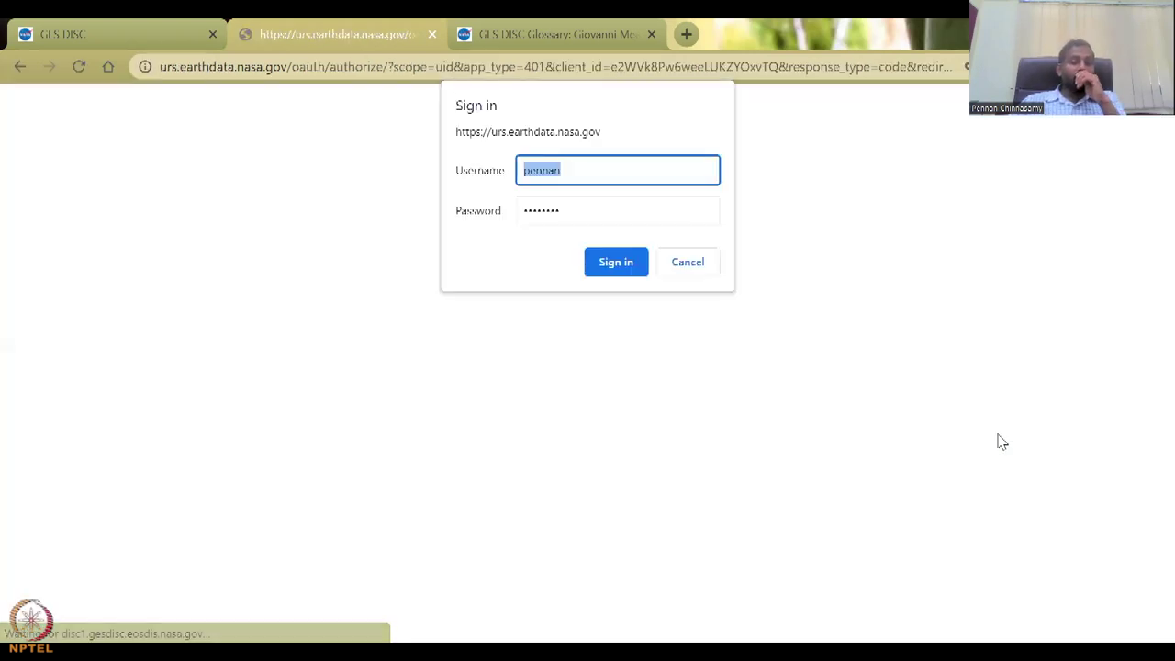
{"action": "left_click", "coordinate": [695, 266]}
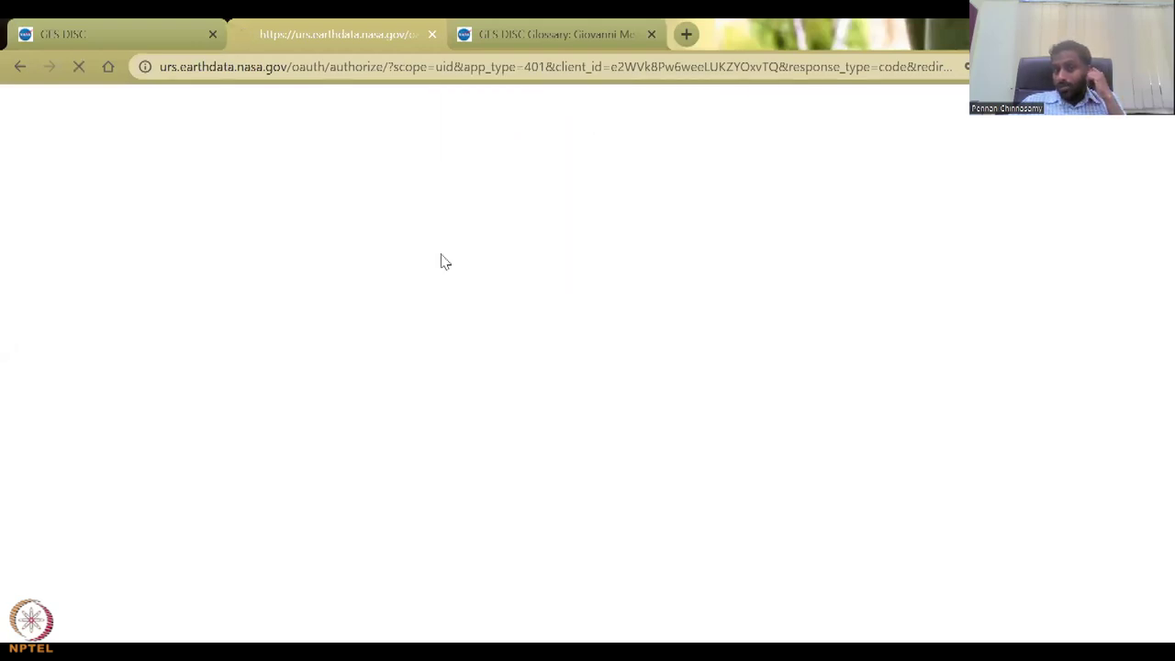
Step: Go back to the Giovanni results page and dismiss the welcome message over the time-averaged map
{"action": "left_click", "coordinate": [20, 70]}
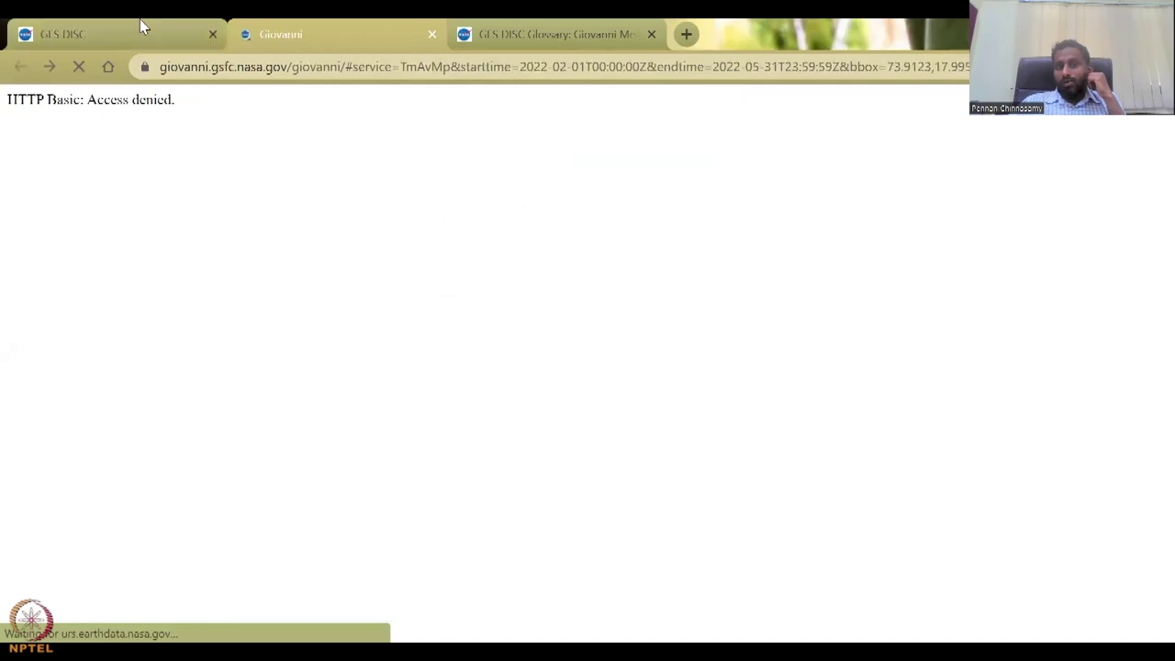
{"action": "left_click", "coordinate": [140, 25]}
{"action": "left_click", "coordinate": [257, 34]}
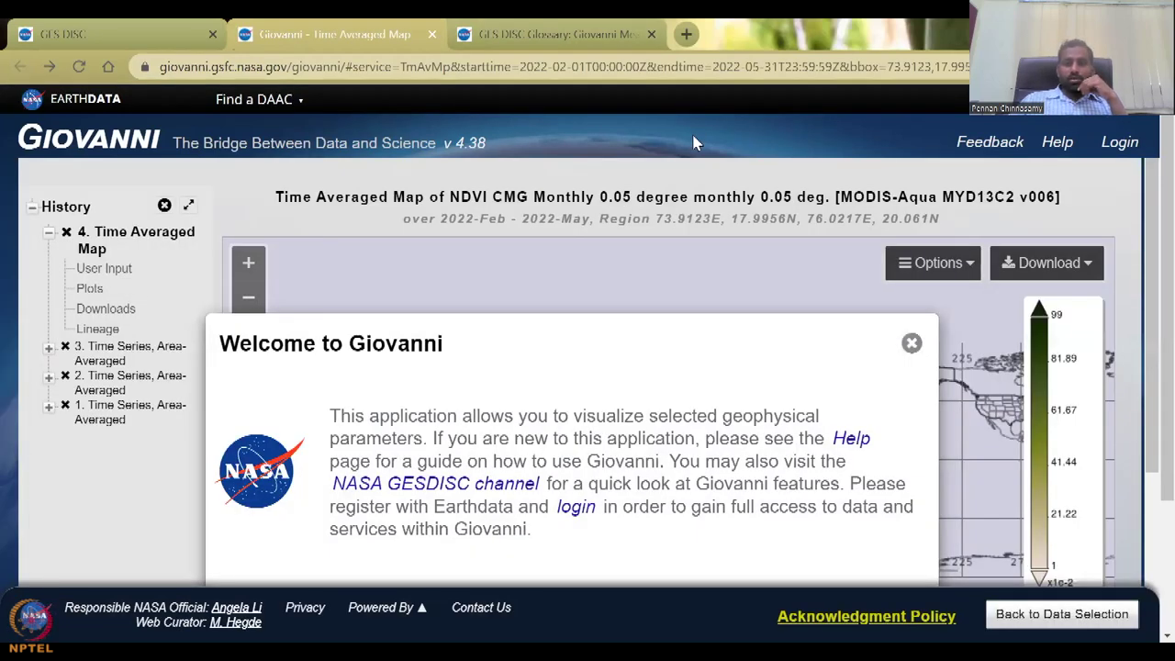
{"action": "left_click", "coordinate": [912, 342]}
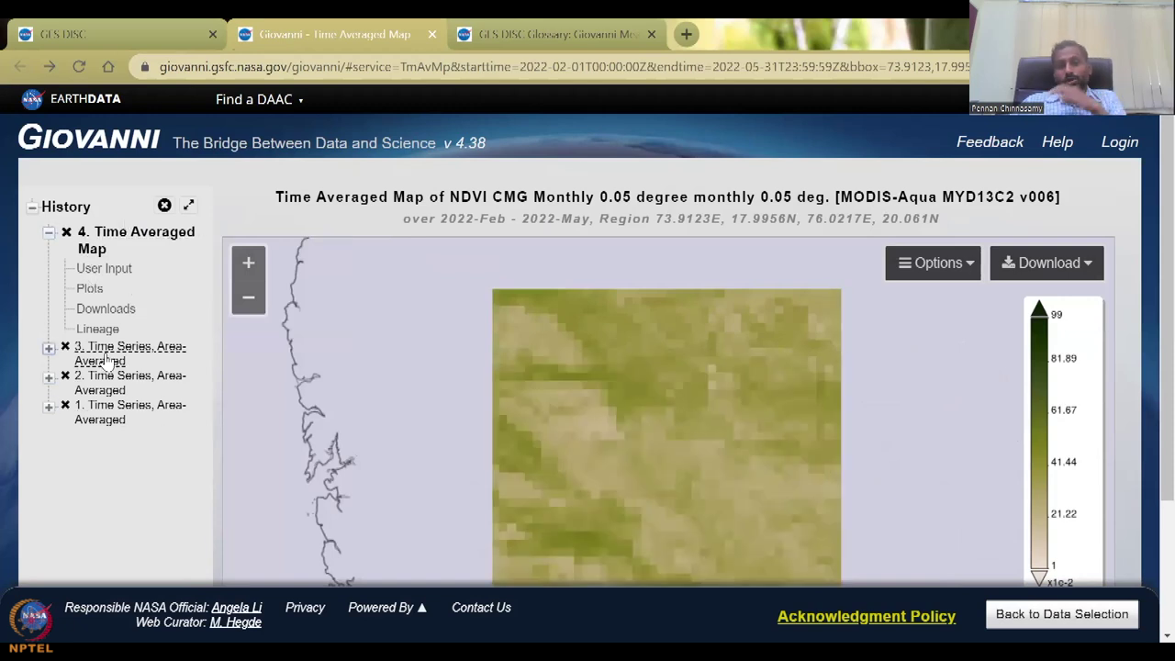
Step: Review the third time series' February to May 2022 NDVI curve again and reopen the time-averaged map to compare its color scale
{"action": "mouse_move", "coordinate": [109, 360]}
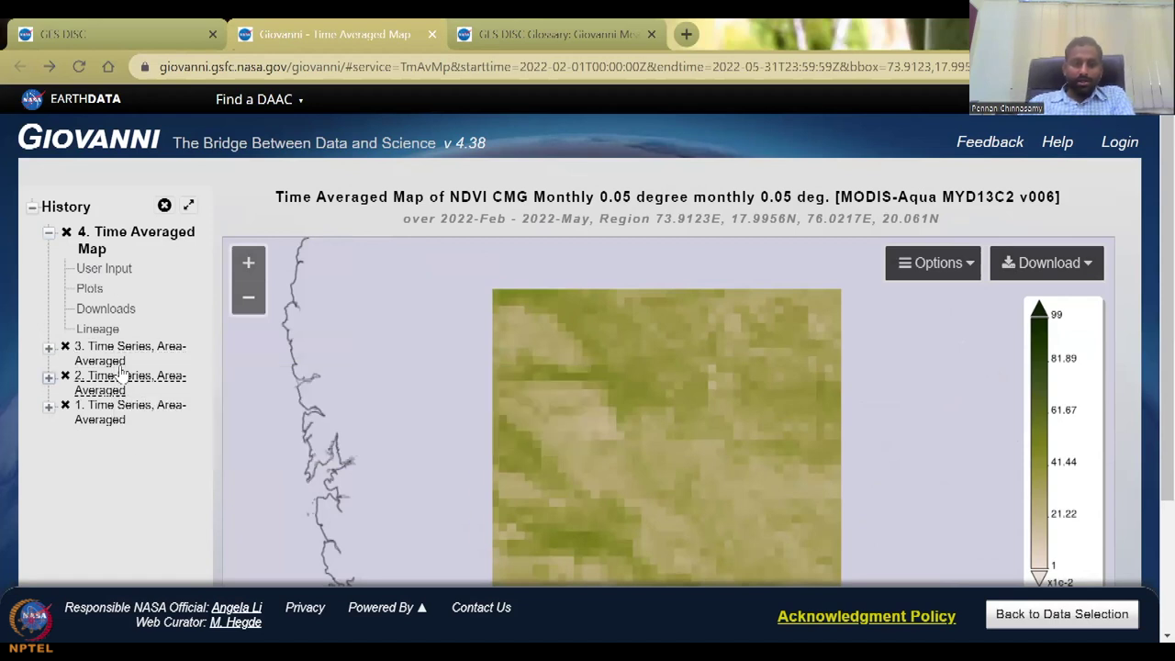
{"action": "left_click", "coordinate": [119, 364]}
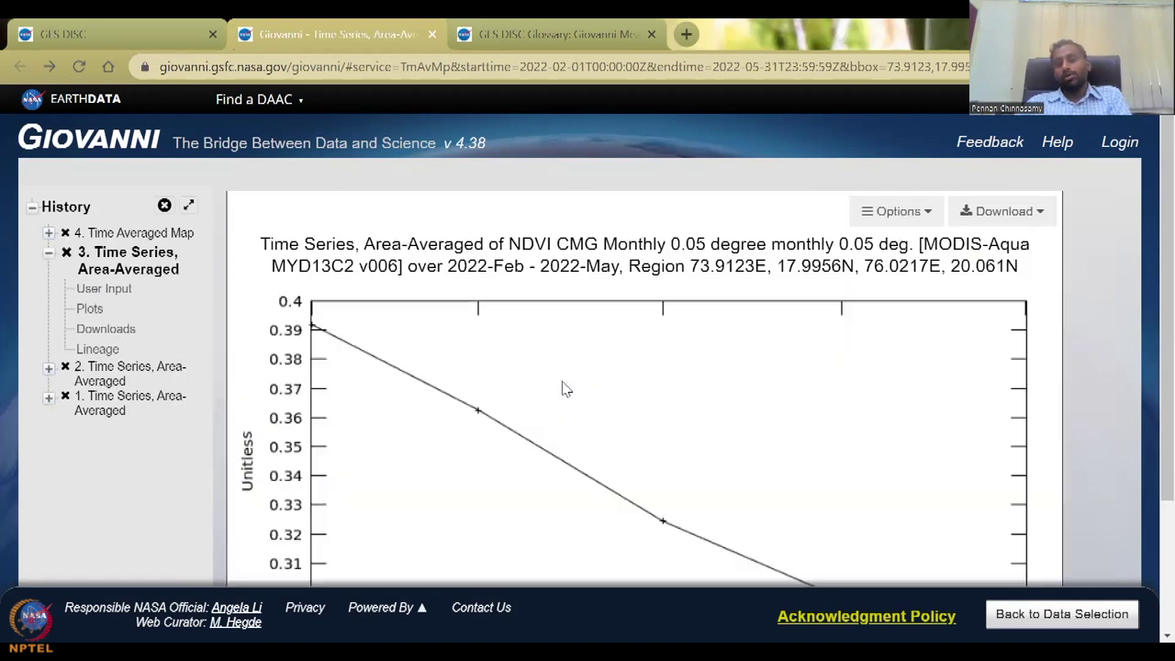
{"action": "scroll", "coordinate": [813, 532], "scroll_direction": "down", "scroll_amount": 2}
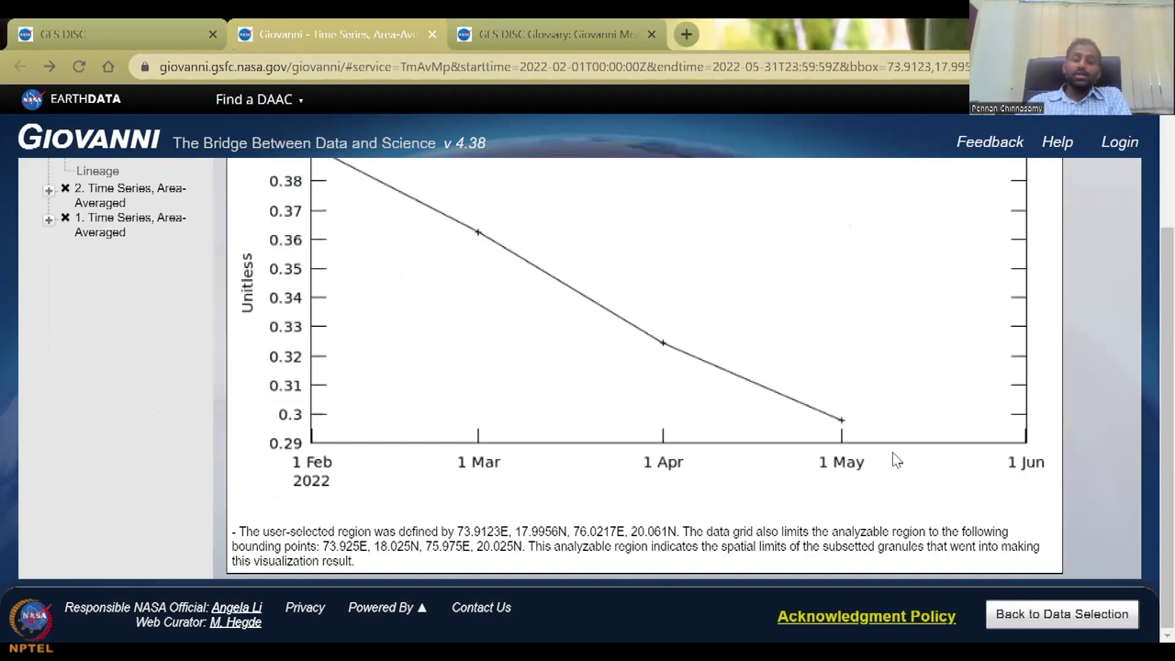
{"action": "scroll", "coordinate": [897, 459], "scroll_direction": "up", "scroll_amount": 1}
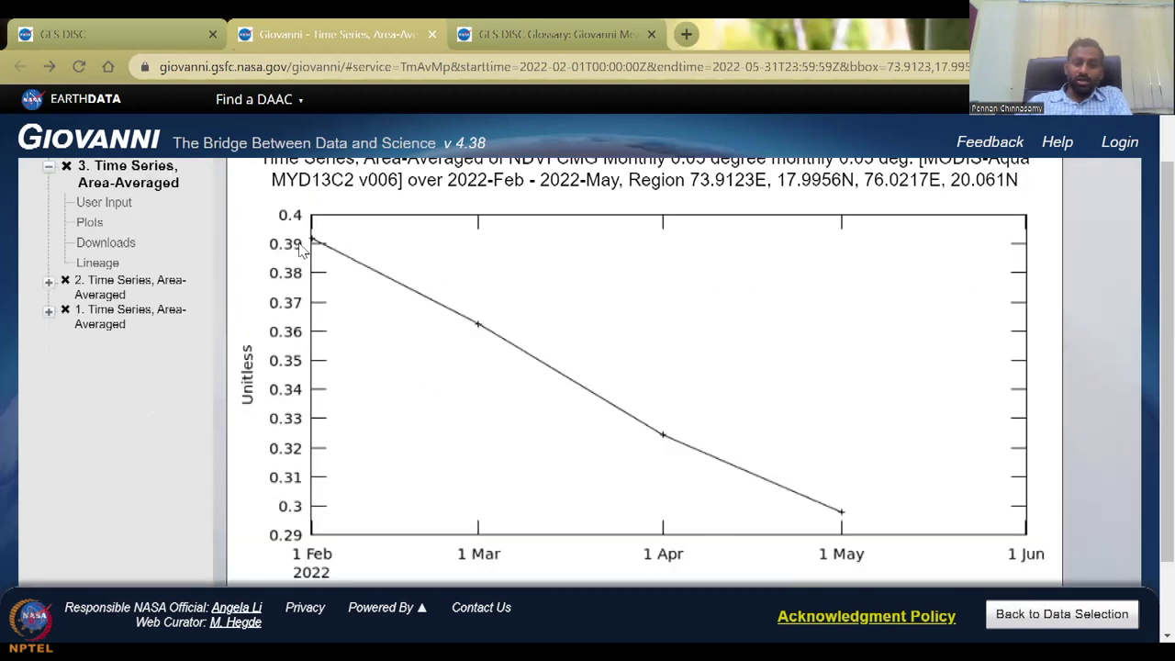
{"action": "scroll", "coordinate": [330, 367], "scroll_direction": "up", "scroll_amount": 1}
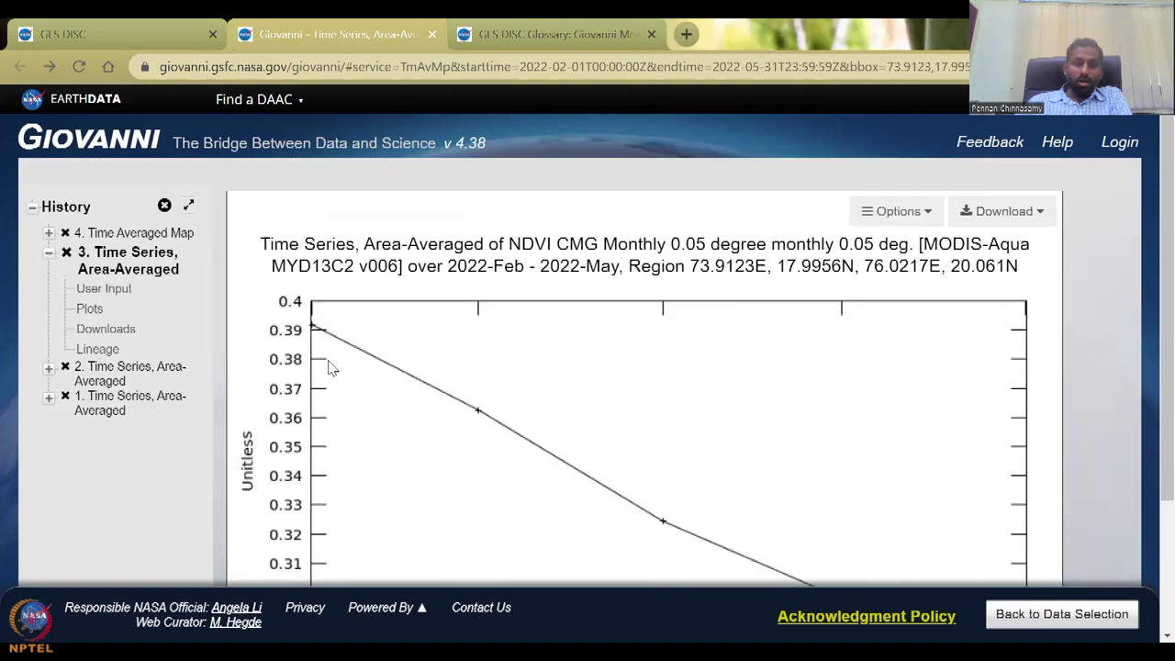
{"action": "left_click", "coordinate": [138, 237]}
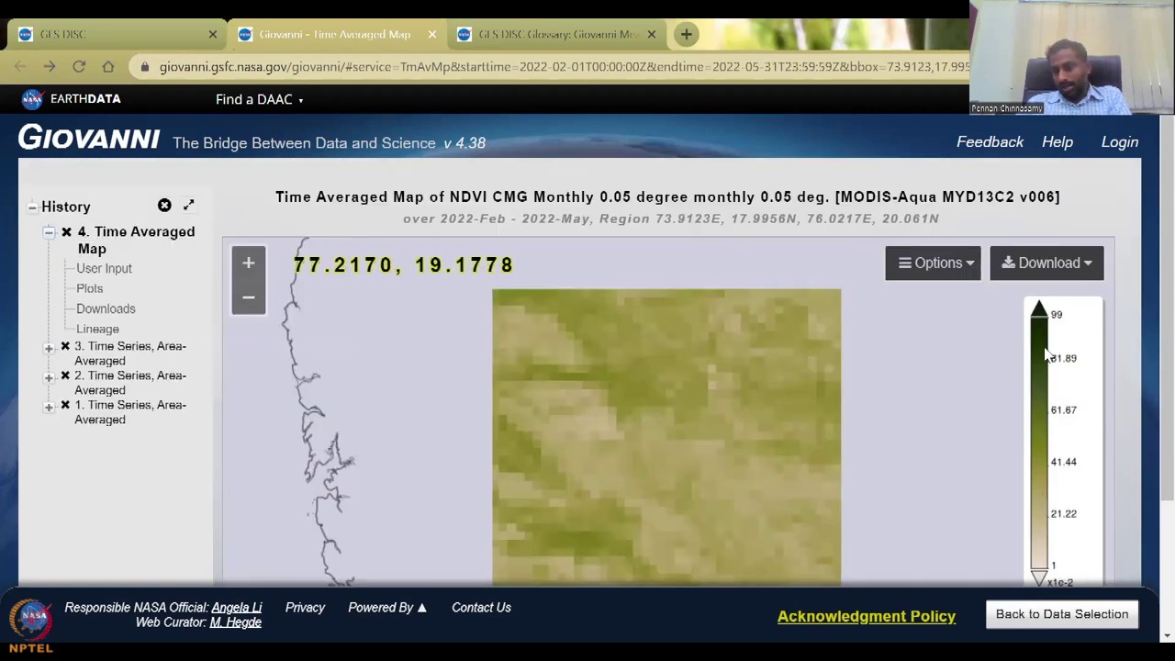